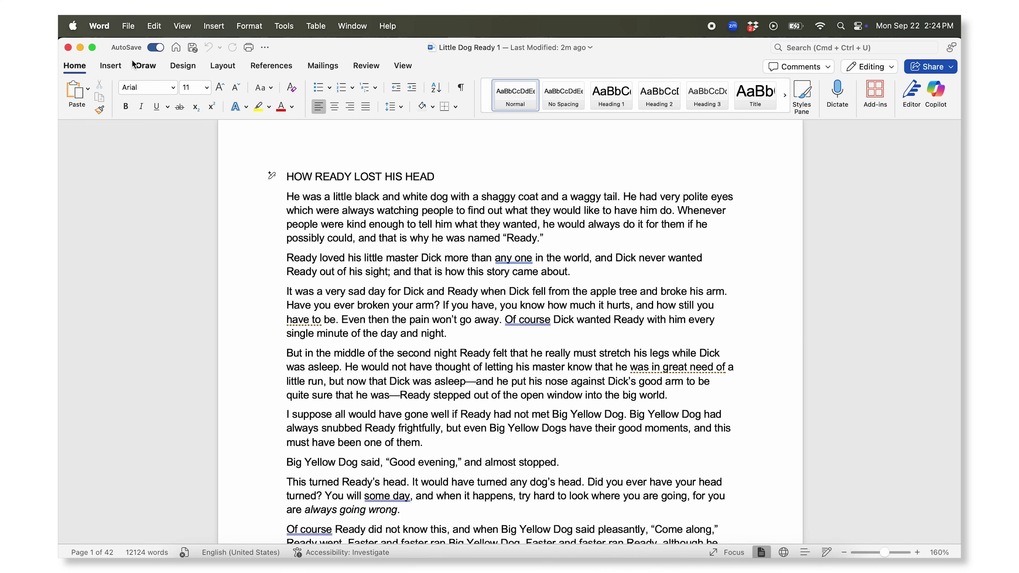
- Check the installed Word version under About Microsoft Word
click(108, 27)
click(107, 47)
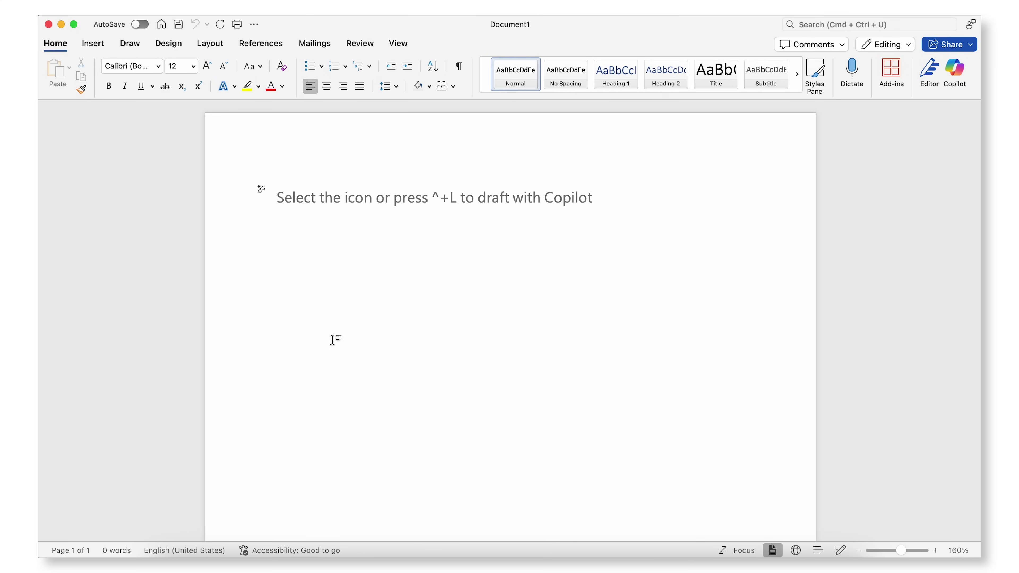
- Confirm Normal margins, Portrait orientation and US Letter paper size in page layout
click(218, 44)
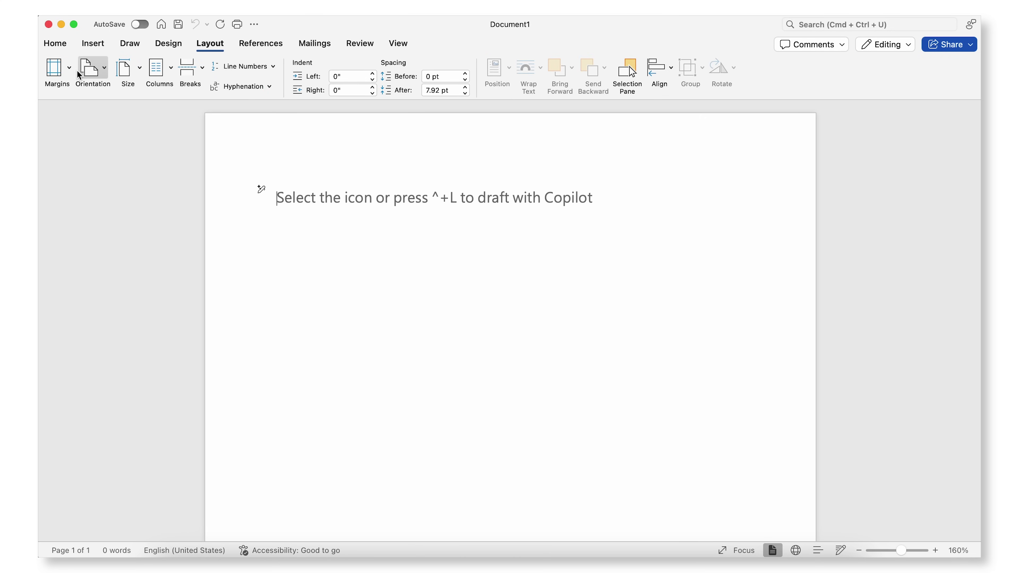
click(68, 75)
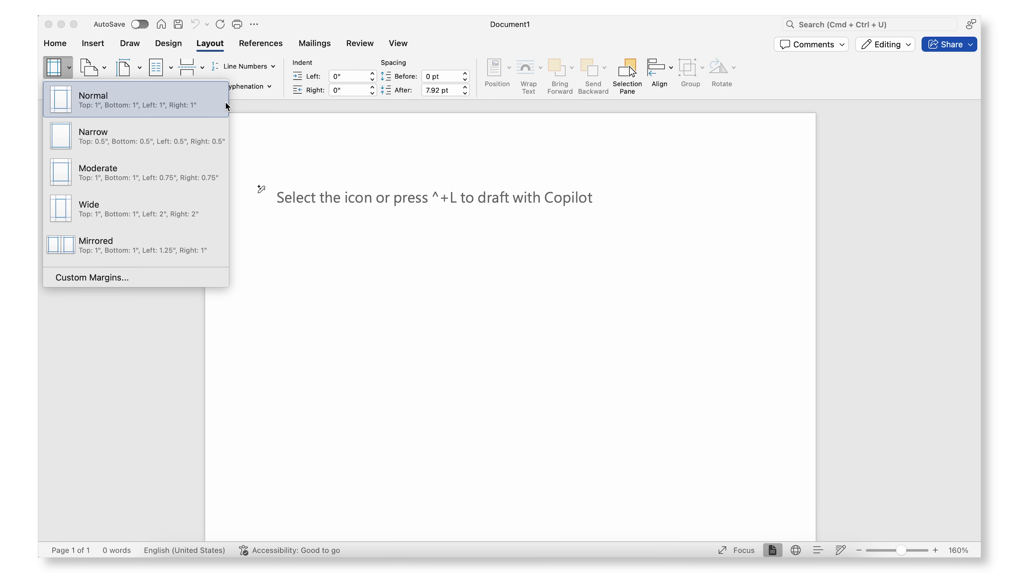
click(96, 72)
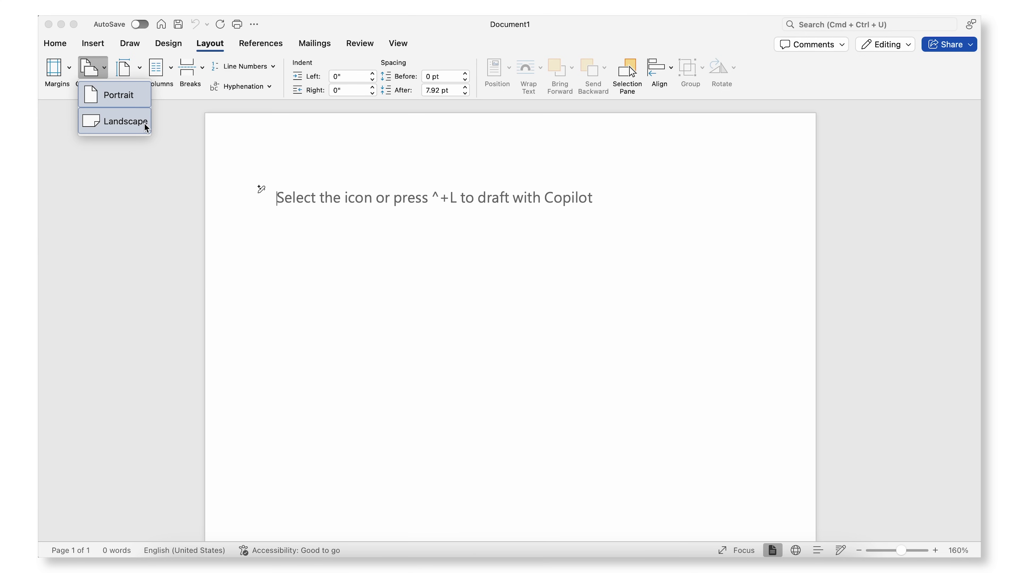
click(130, 72)
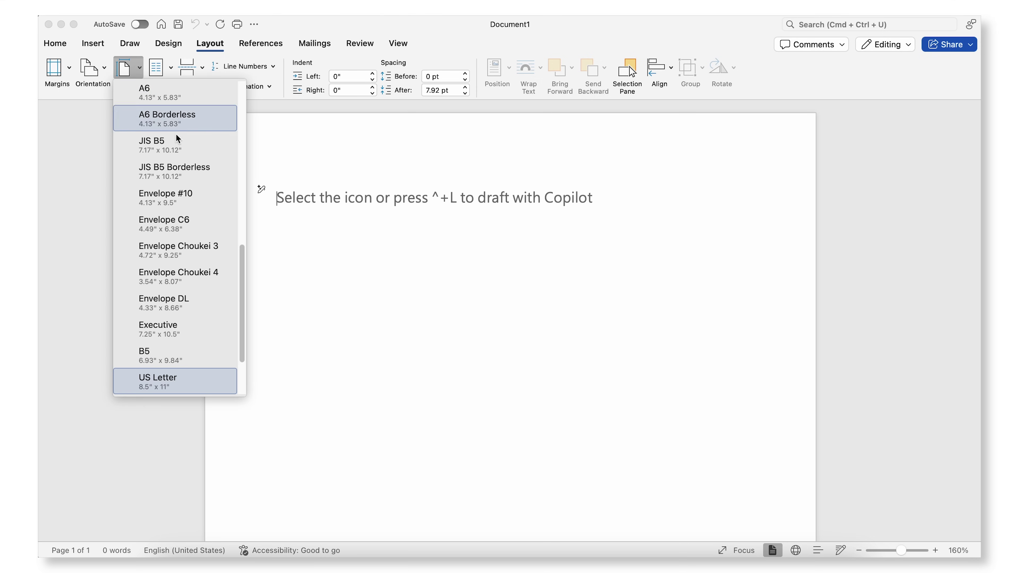
scroll(215, 385, down, 3)
click(313, 372)
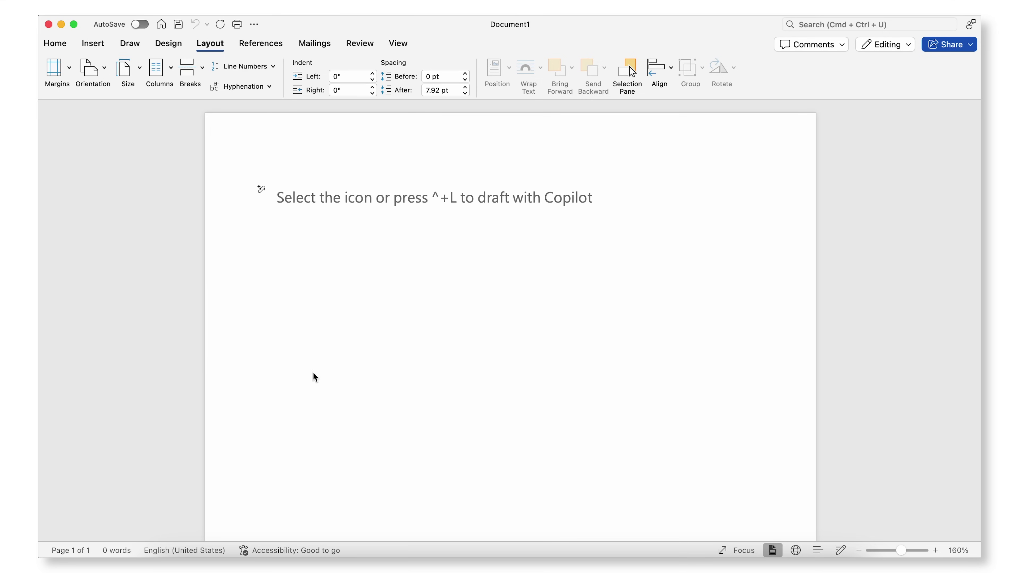
- Set the document font to Times New Roman at 12 pt
click(55, 44)
click(159, 67)
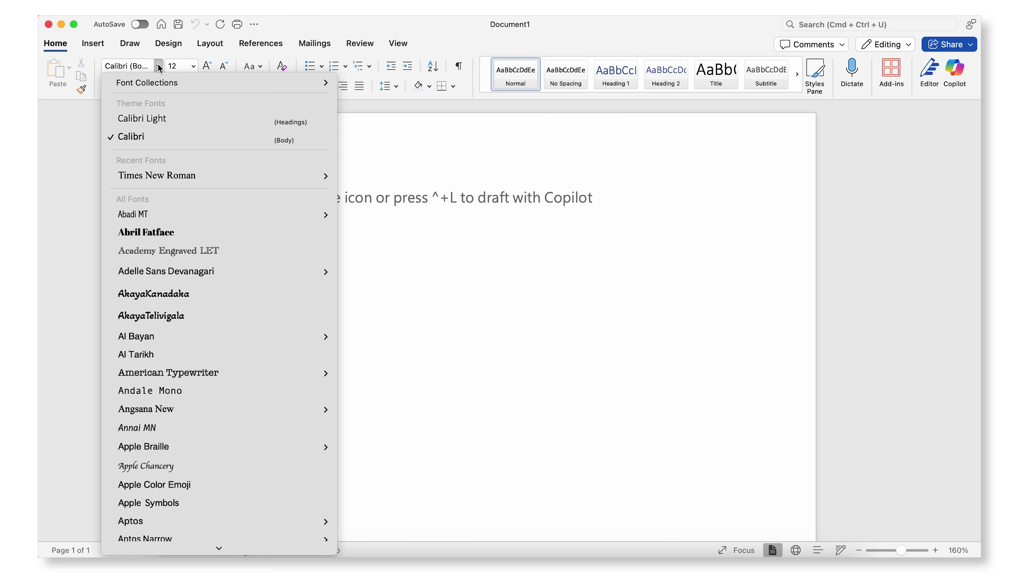
click(189, 177)
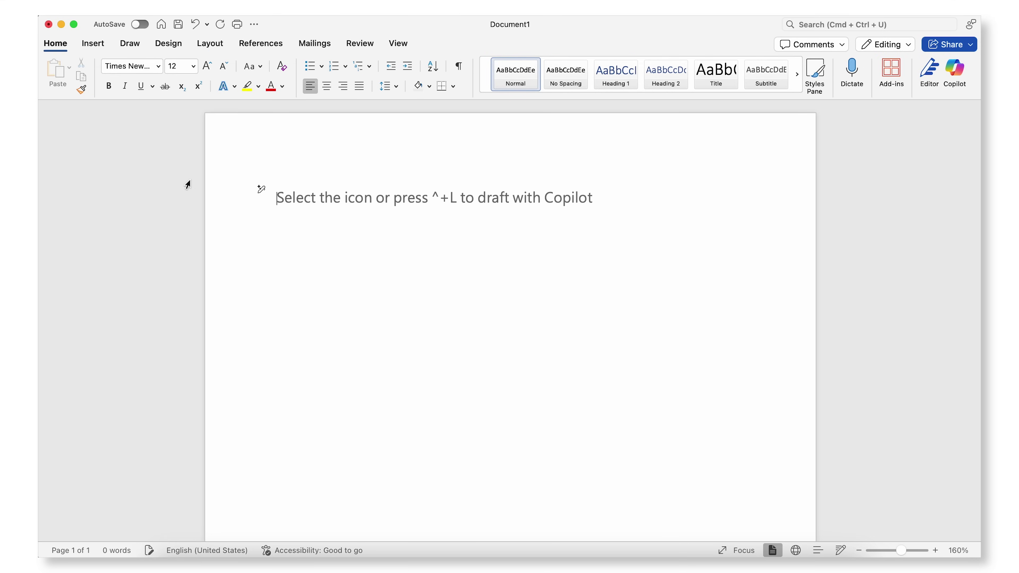
click(193, 67)
click(196, 208)
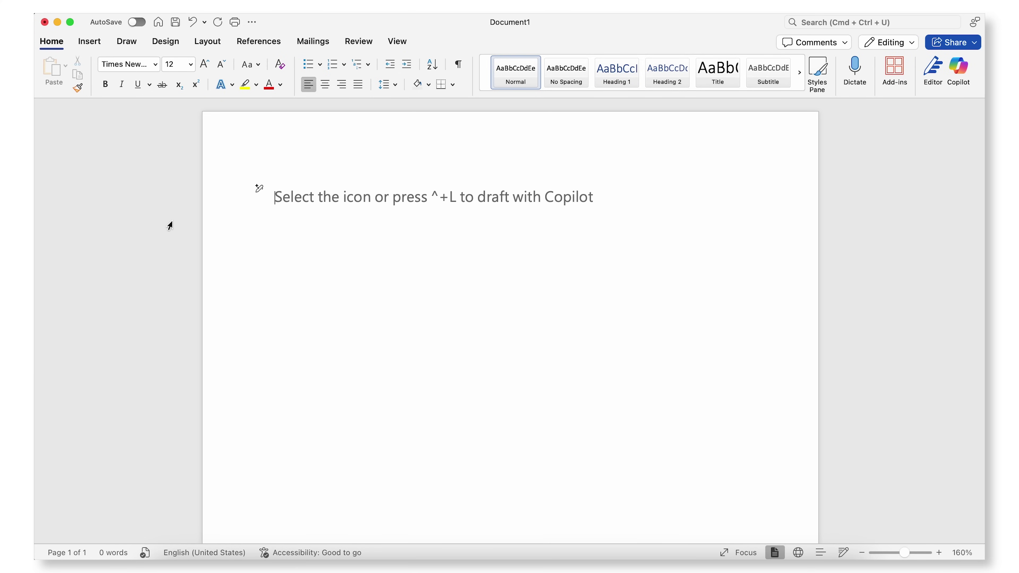
- Enter the author's name on the first line and check the word count statistics
text(John Doe)
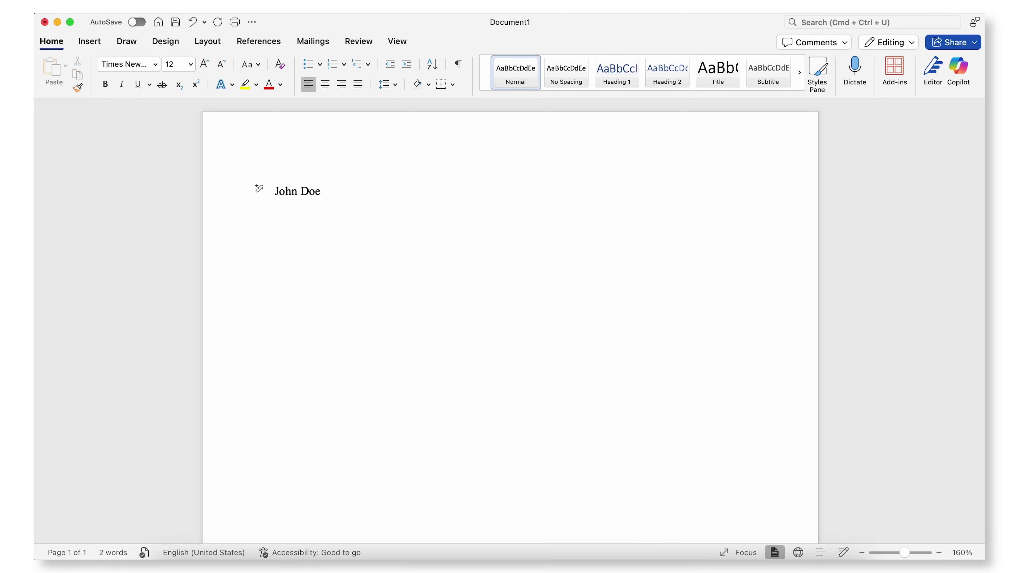
key(Return)
click(371, 46)
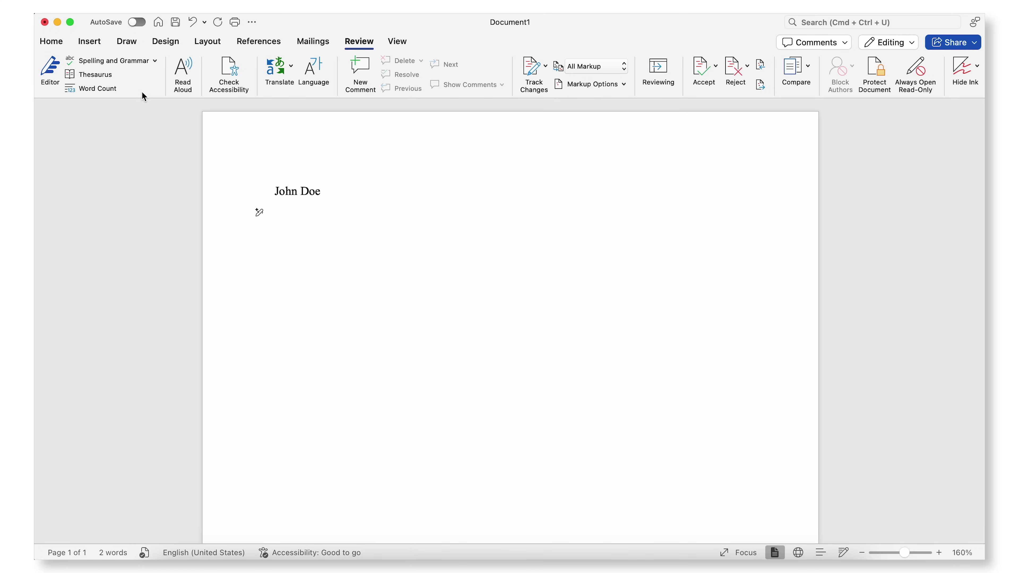
click(114, 88)
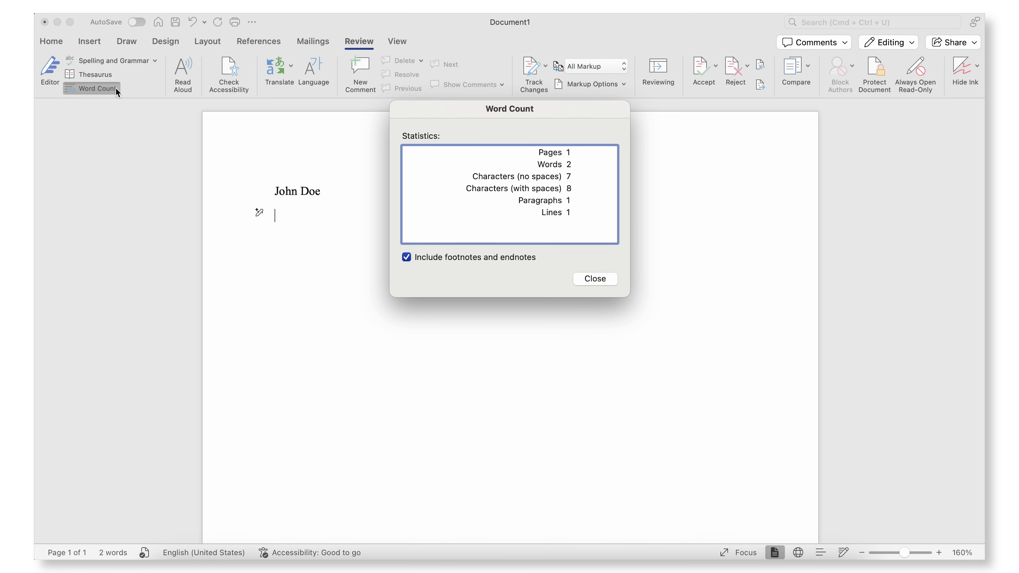
click(595, 281)
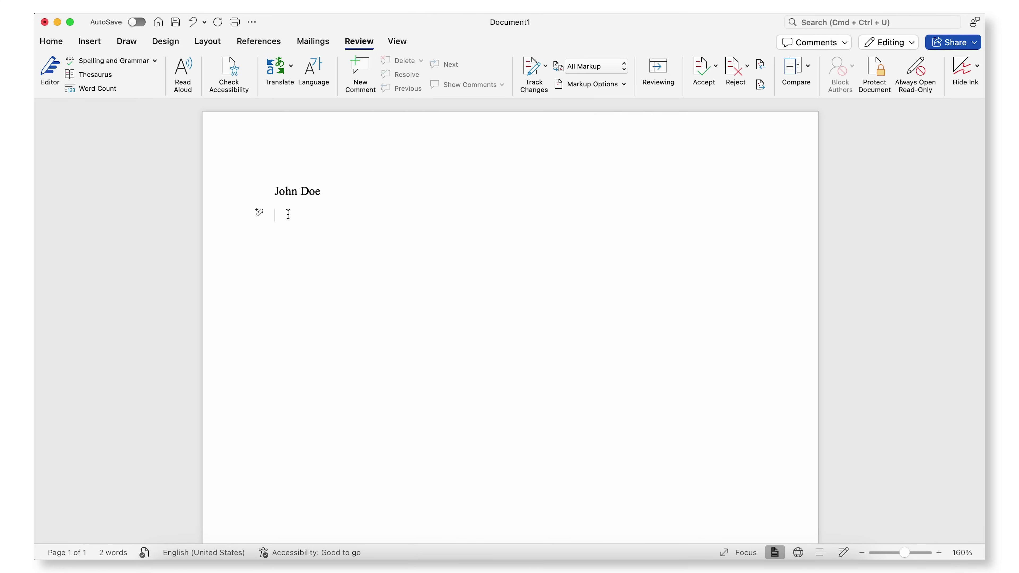
- Add the 'word count (add at end)' line and a city/state/ZIP line
text(word count (add)
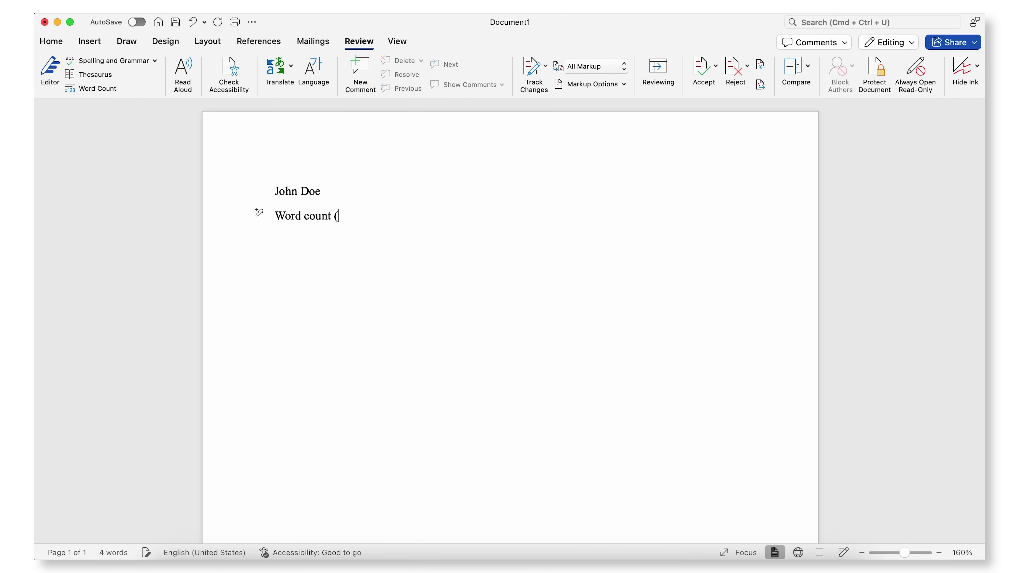
text( at end))
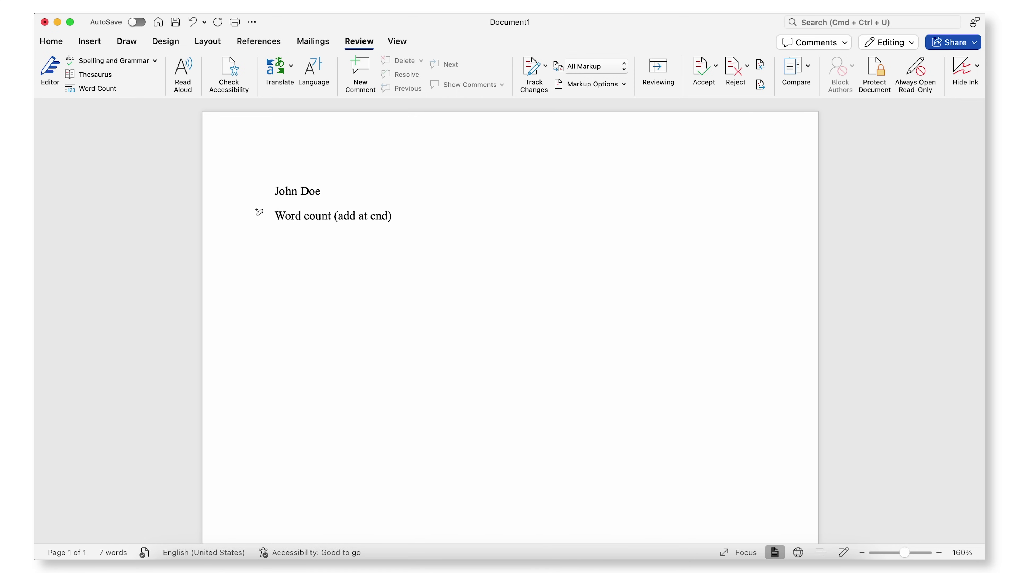
key(Return)
text(City, Stat)
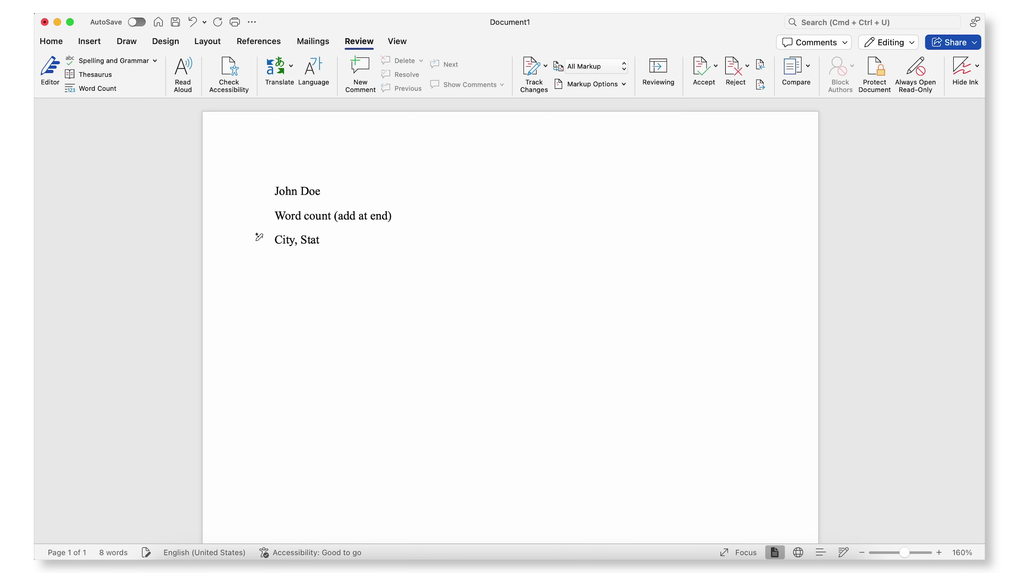
text(e, 00123)
key(Return)
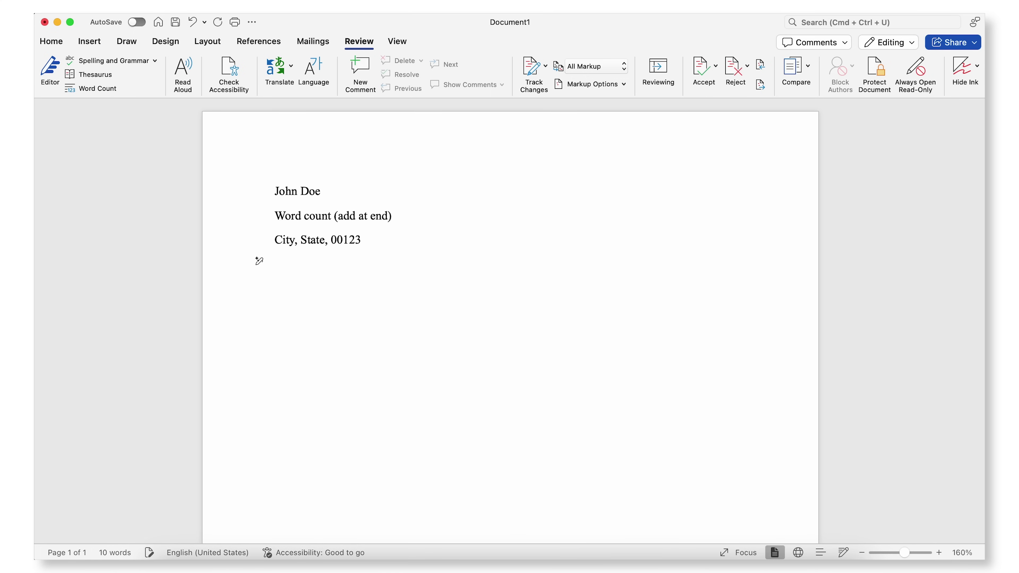
- Enter the author's e-mail address and add blank space before the book title
text(myemail@emai)
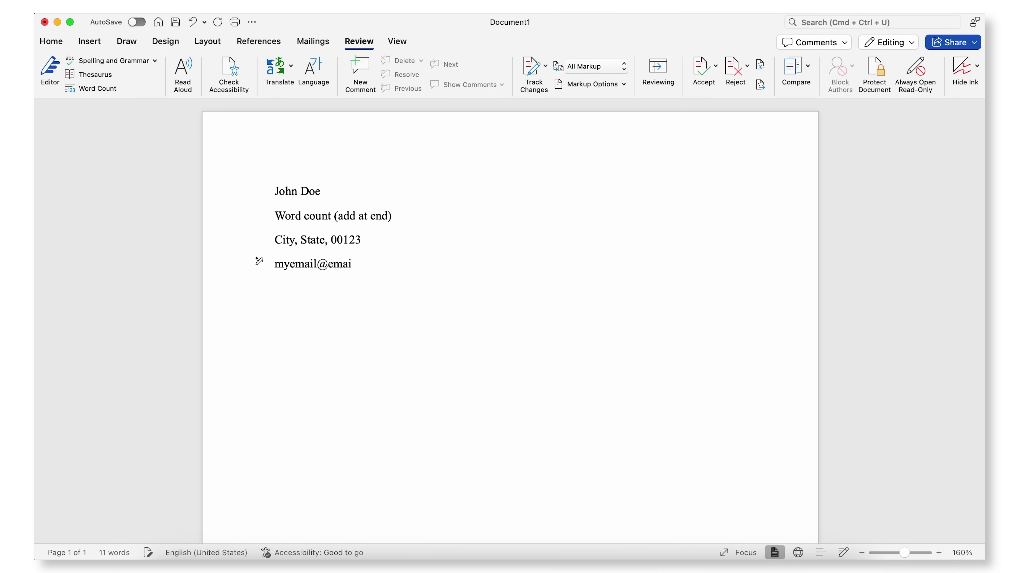
text(l.com)
key(Return)
key(Return)
key(Return)
key(Return)
key(Return)
key(Return)
scroll(515, 349, down, 5)
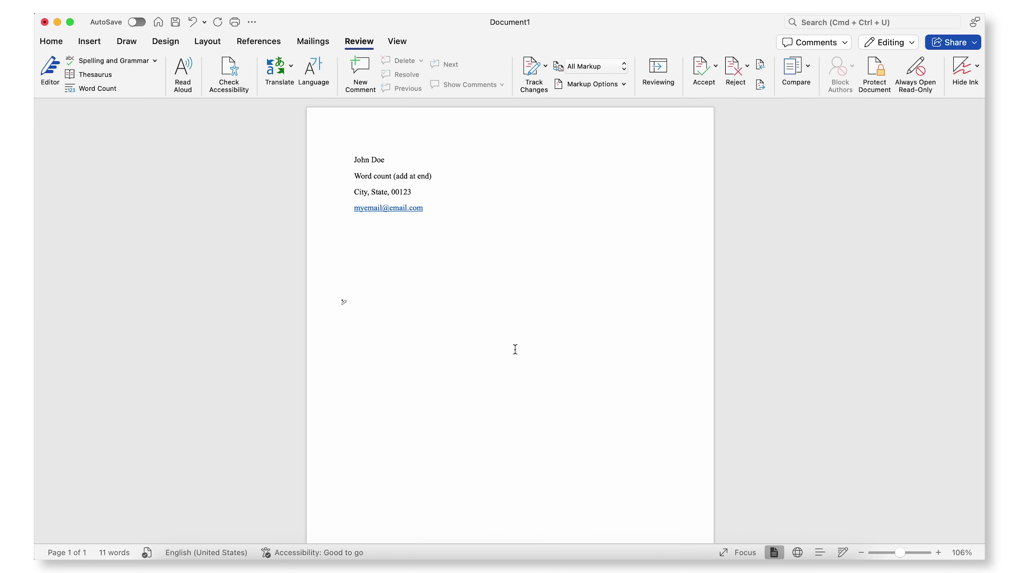
key(Return)
key(Return)
click(89, 41)
- Add the centred title 'THIS IS AN AWESOME BOOK' with a byline and pen-name line
click(51, 41)
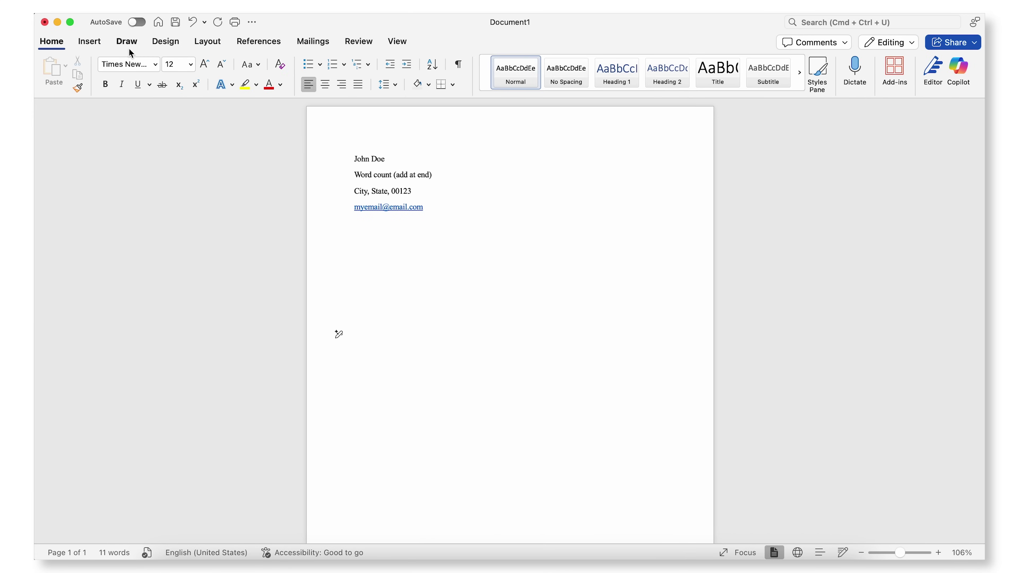
click(325, 85)
text(THIS IS AN AWESOME BOOK)
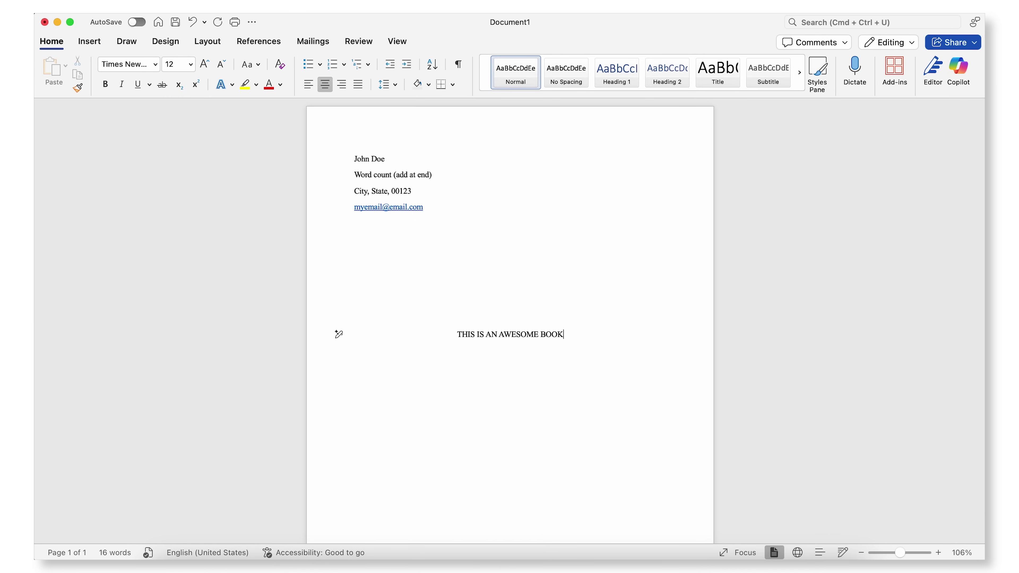
key(Return)
text(By John DO)
key(BackSpace)
text(oe)
key(Return)
text(Writing as Mystery Man)
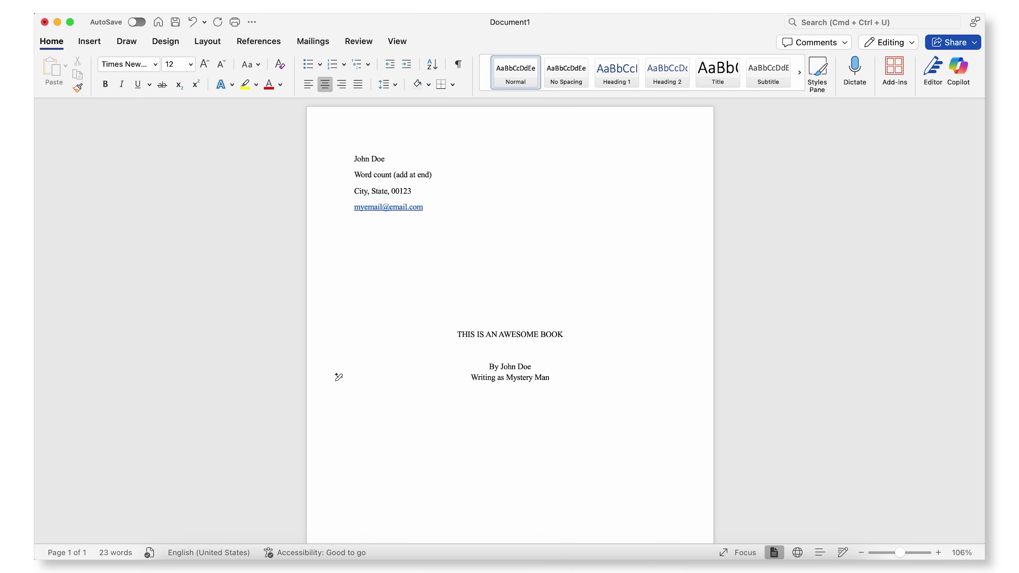
- Insert a page break after the title page and show the built-in header designs
click(95, 42)
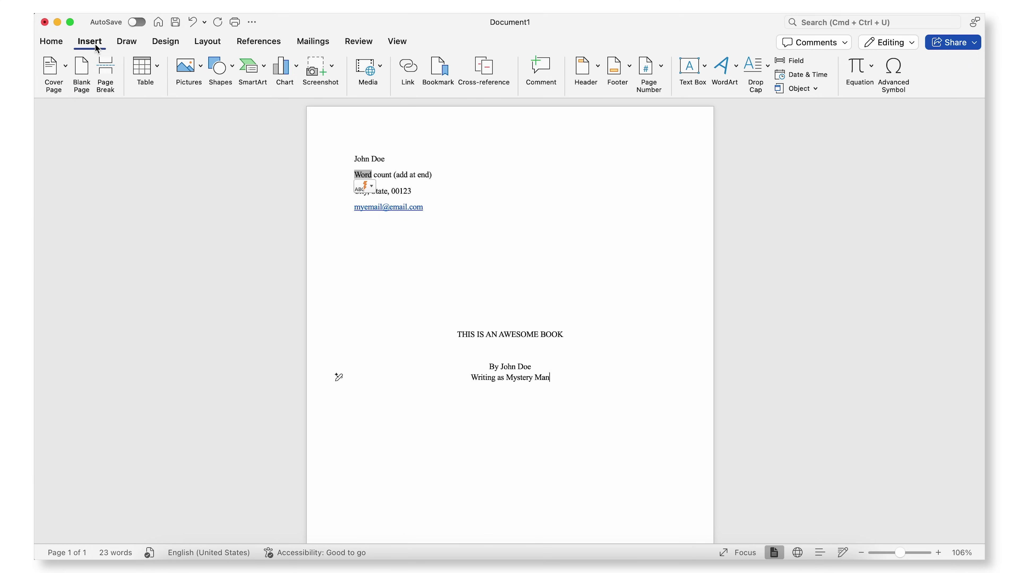
click(106, 74)
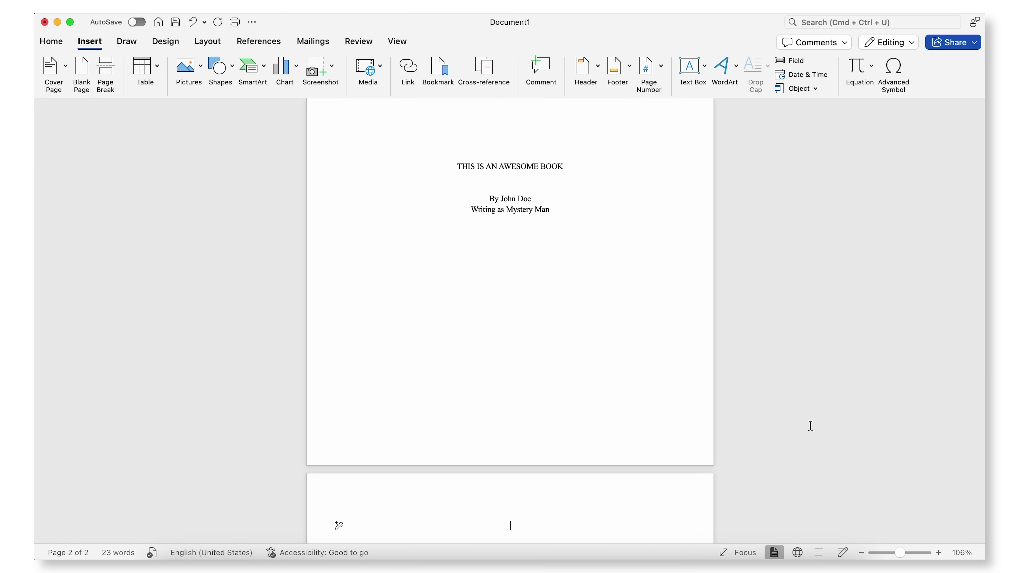
scroll(810, 425, down, 3)
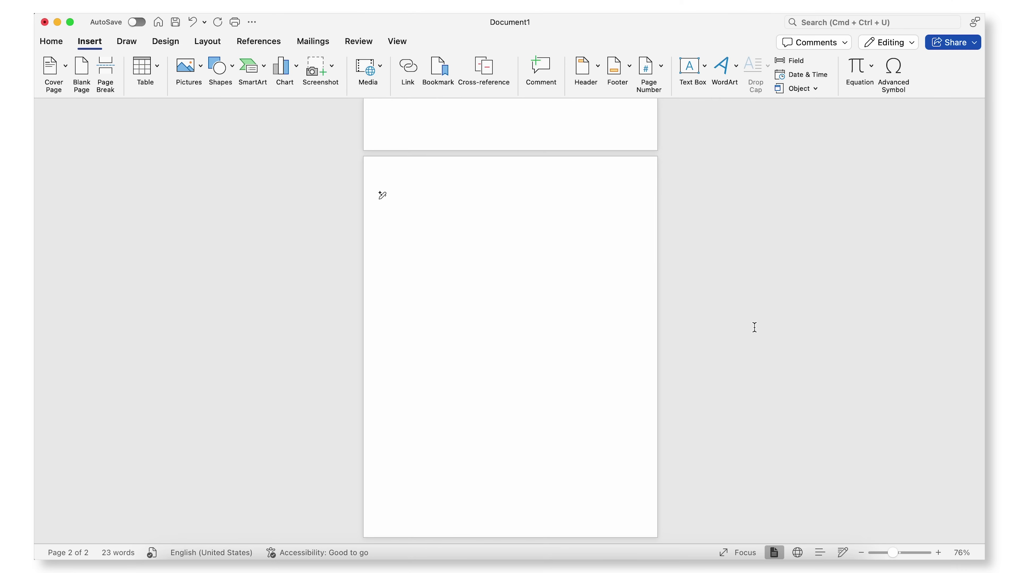
click(588, 76)
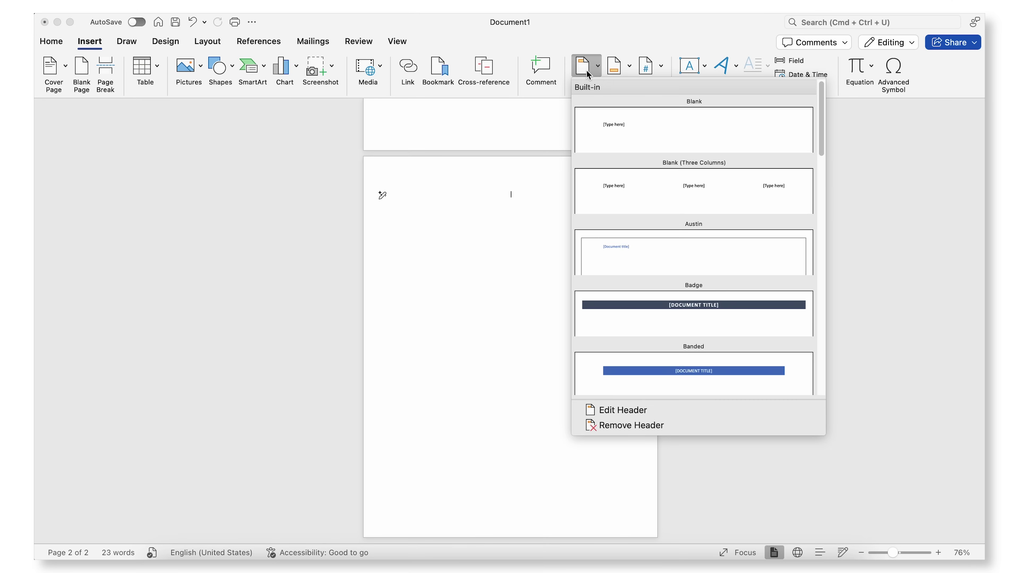
- Insert a Blank (Three Columns) header reading 'LAST Name/ TITLE'
click(648, 191)
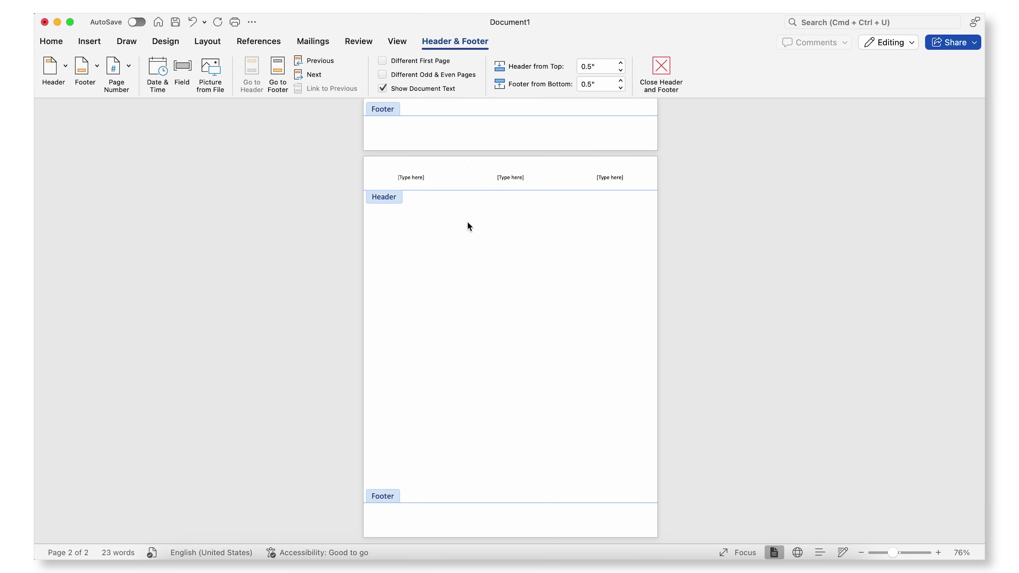
text(LAST Name/ TITLE)
click(609, 179)
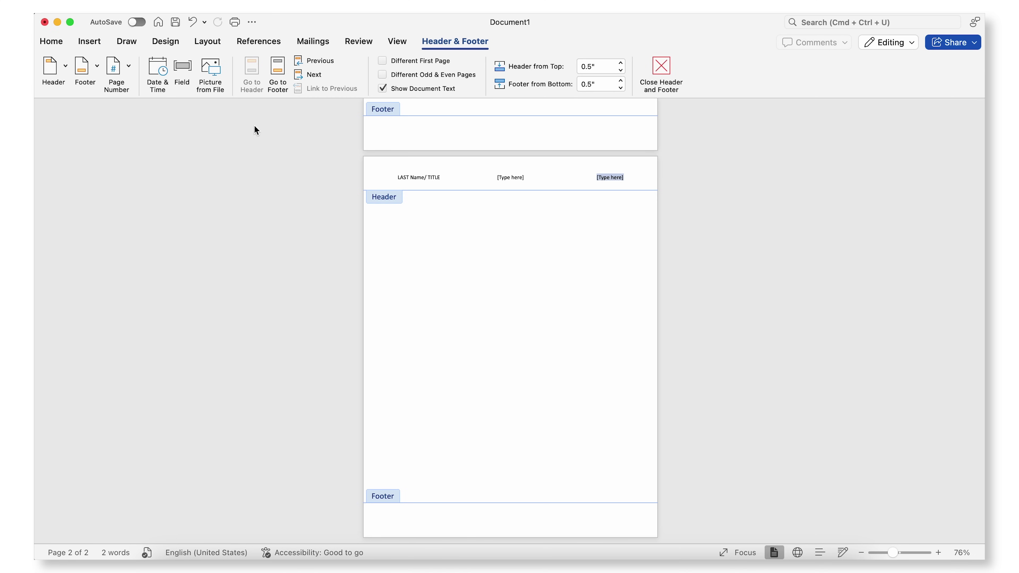
- Add right-side page numbers in 1, 2, 3 format starting at 1
click(116, 67)
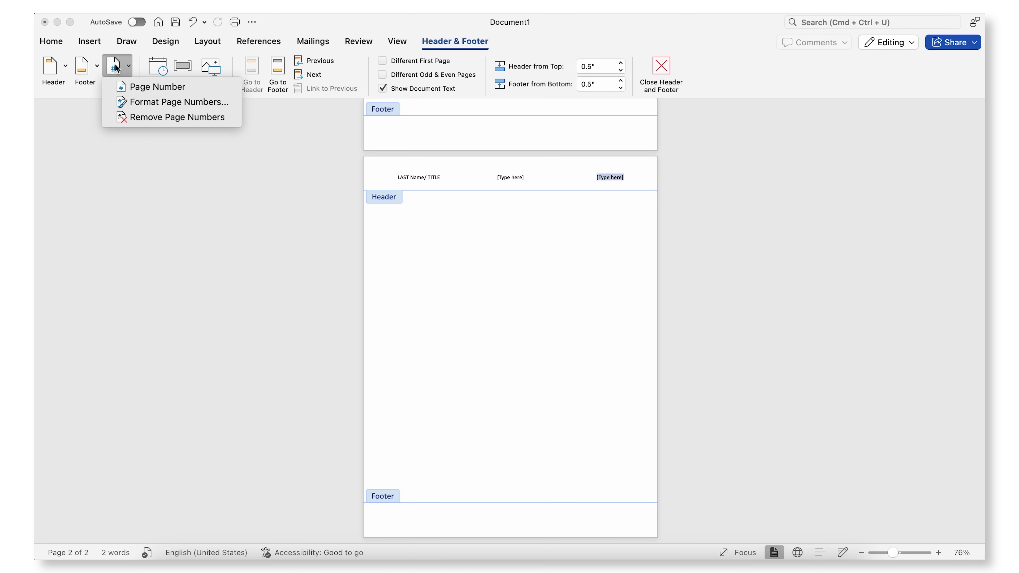
click(128, 87)
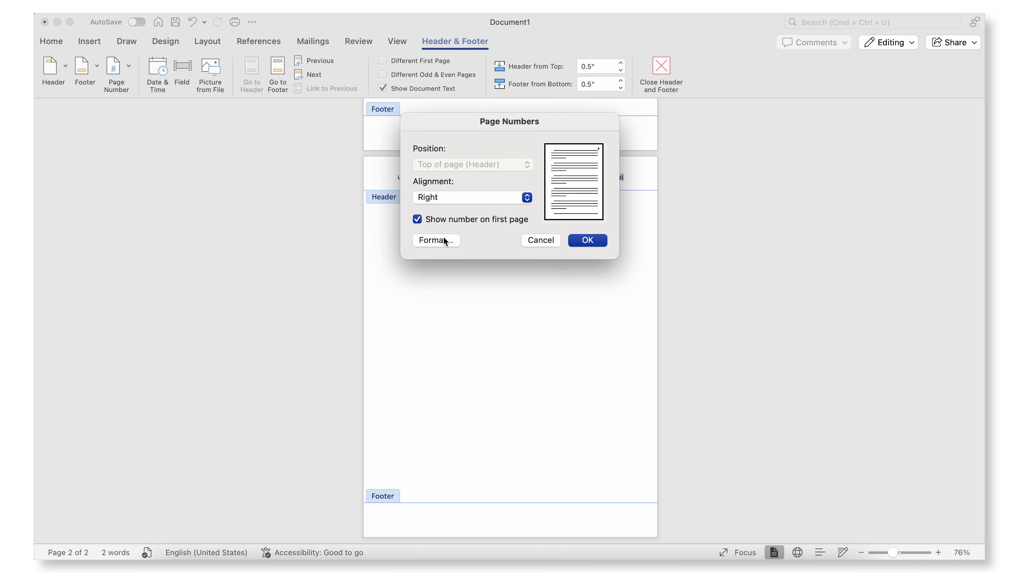
click(437, 243)
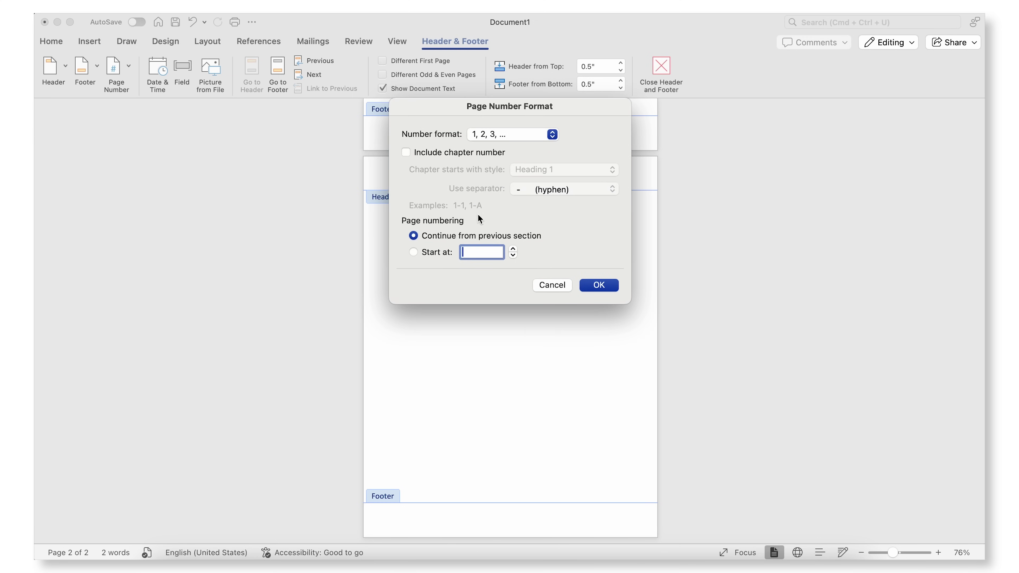
click(552, 136)
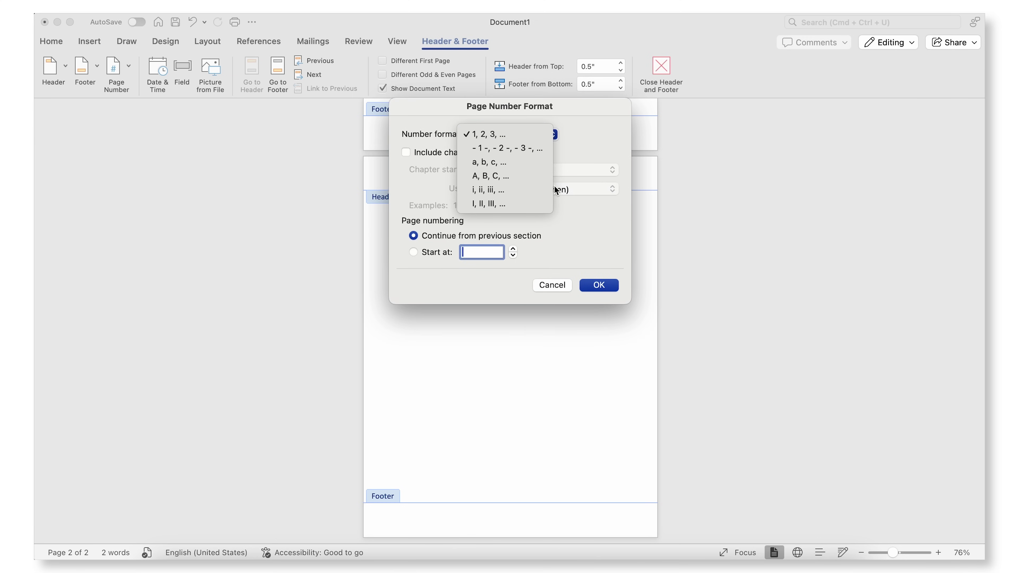
click(557, 215)
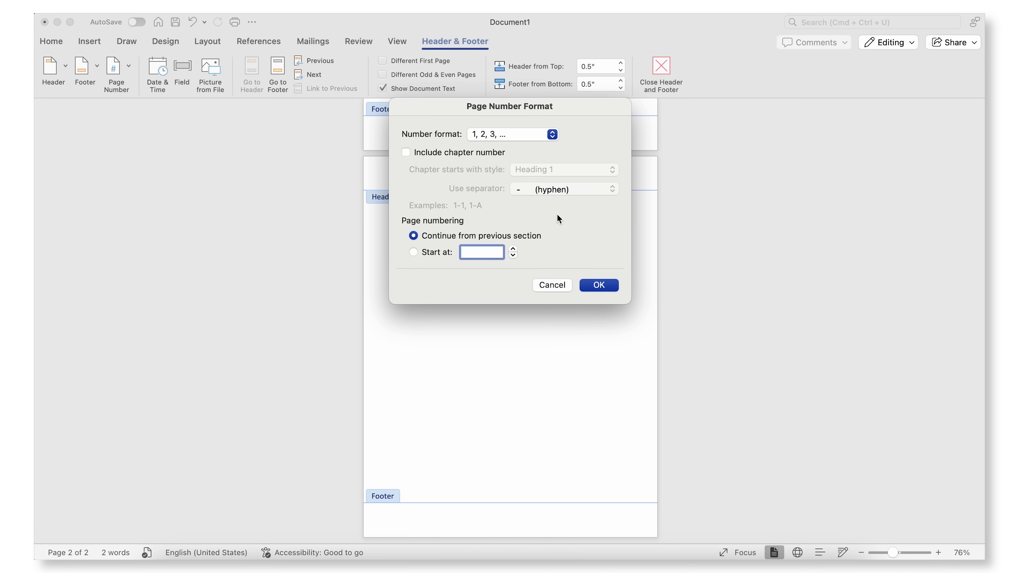
text(1)
click(599, 284)
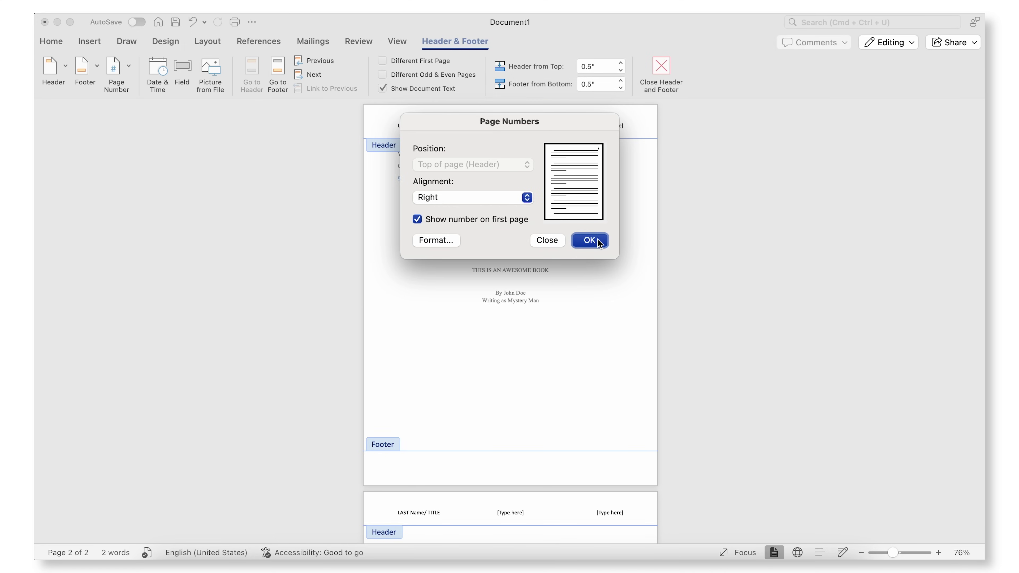
click(589, 240)
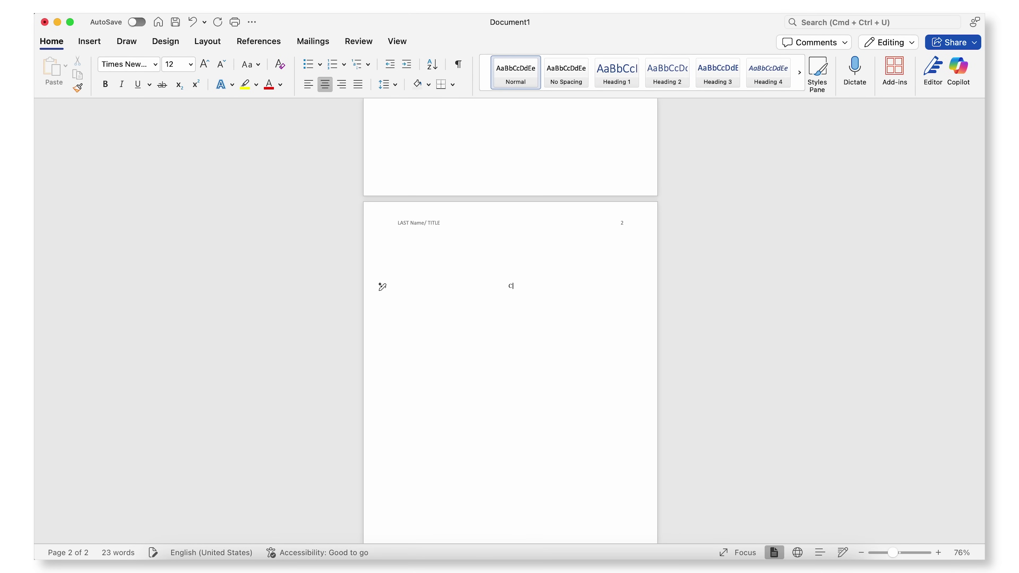
- Type 'CHAPTER ONE' as a centred Heading 1
text(HAPTER ONE)
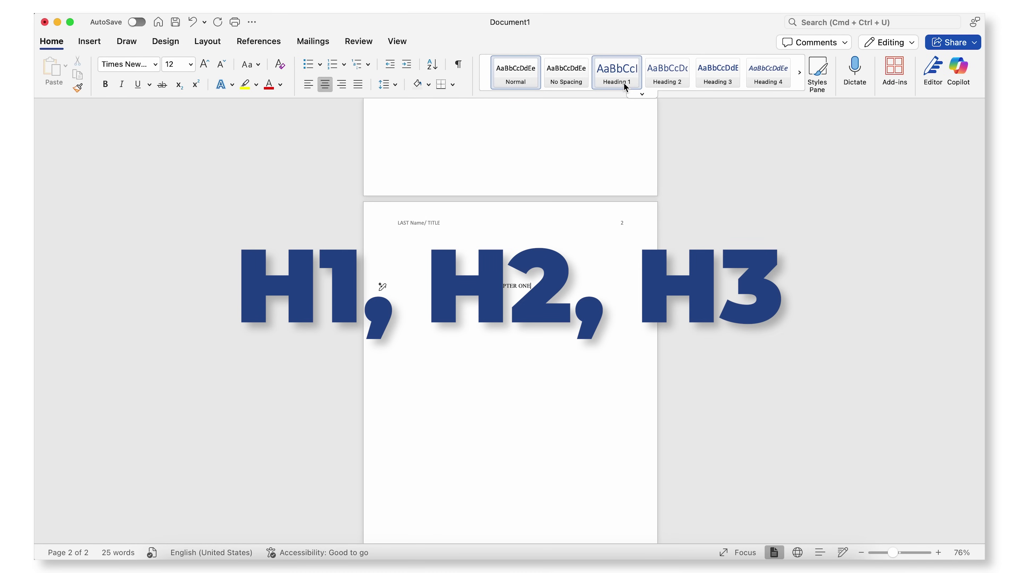
click(623, 83)
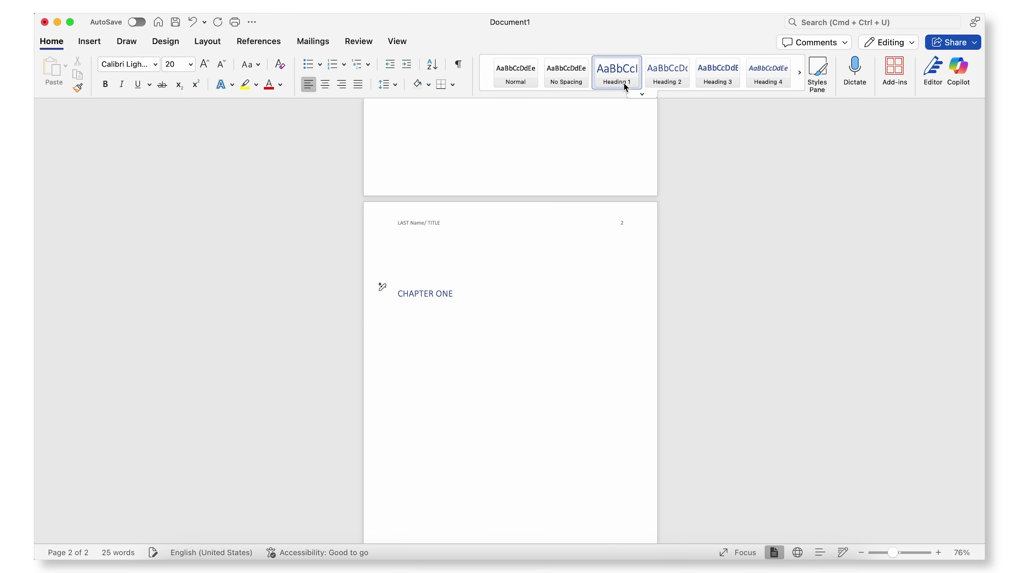
click(329, 86)
- Add 'This is the chapter title' below it as a centred Heading 2
key(Return)
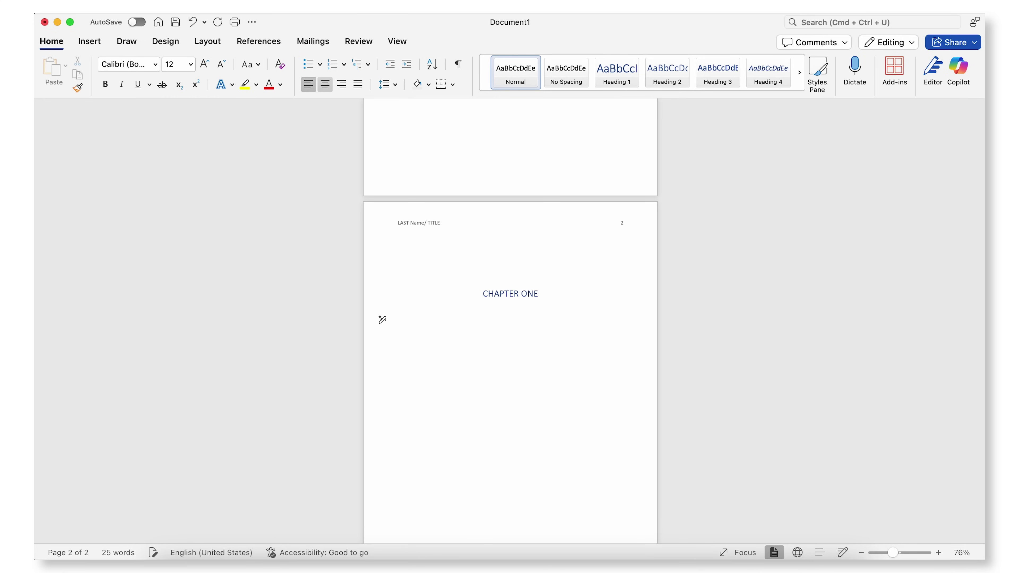
text(This is the chapter title)
click(676, 83)
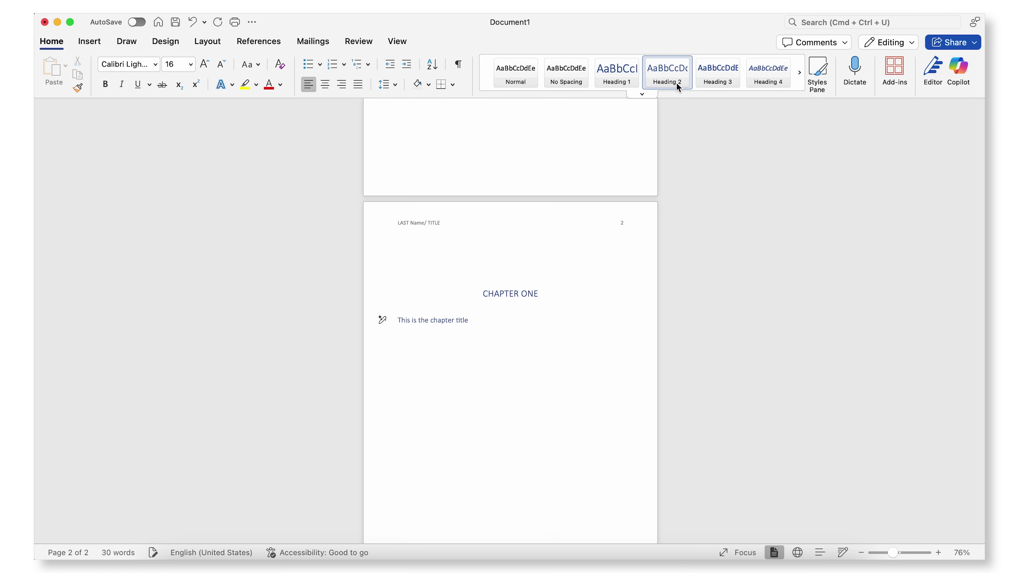
click(326, 87)
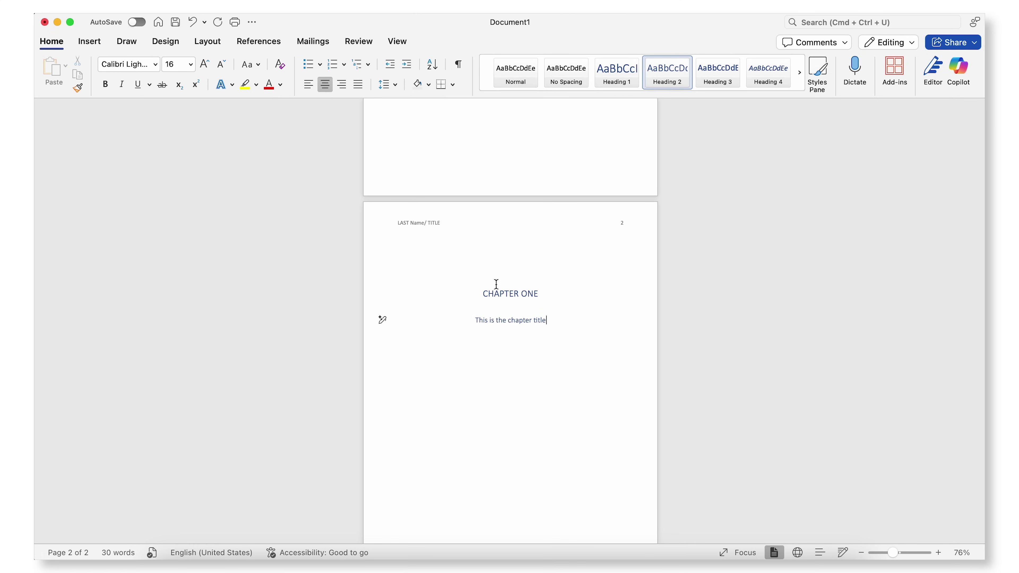
click(497, 293)
- Resize CHAPTER ONE to 22 pt and the chapter title line to 18 pt
triple_click(498, 293)
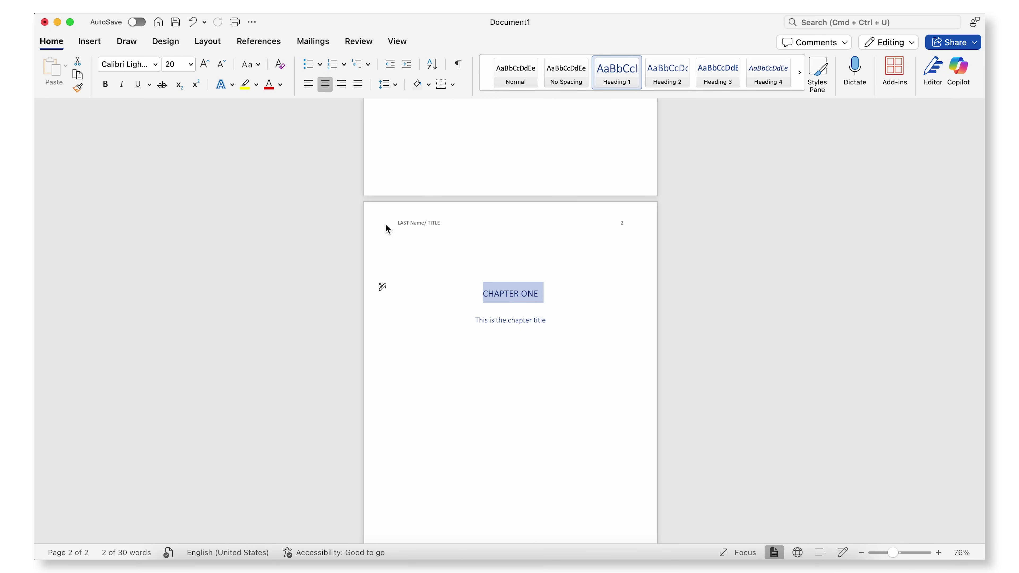
click(191, 64)
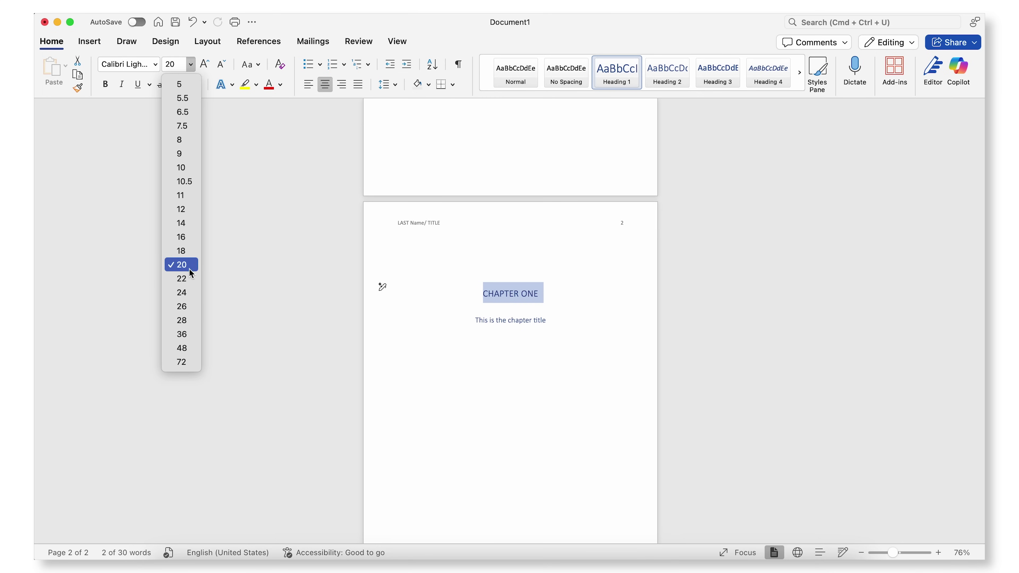
click(185, 280)
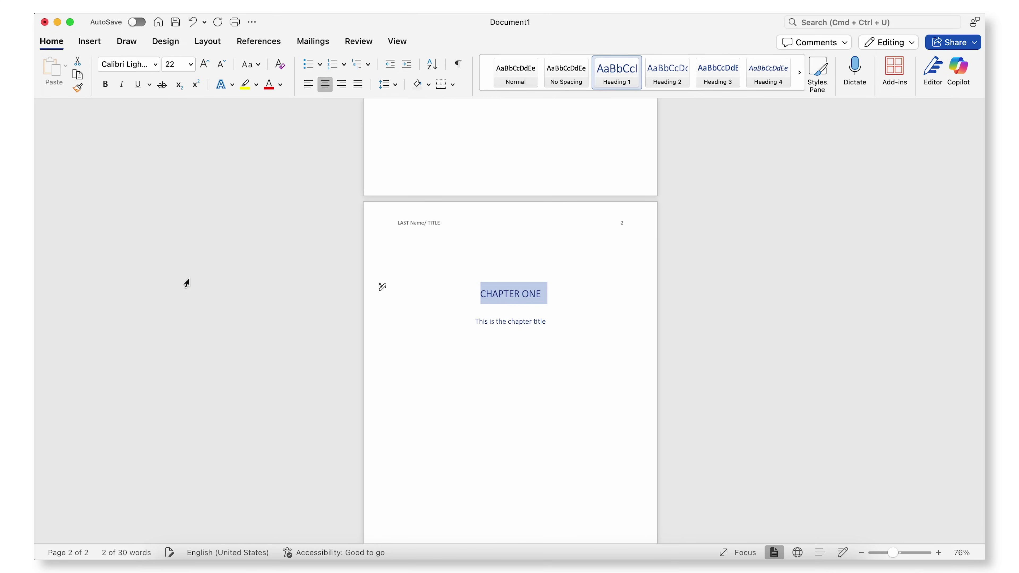
triple_click(498, 328)
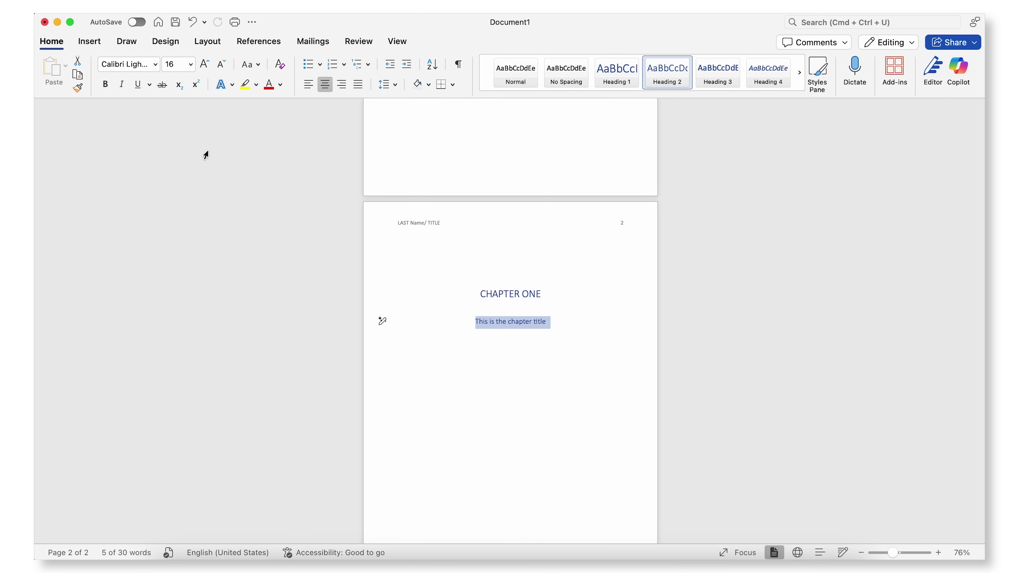
click(192, 65)
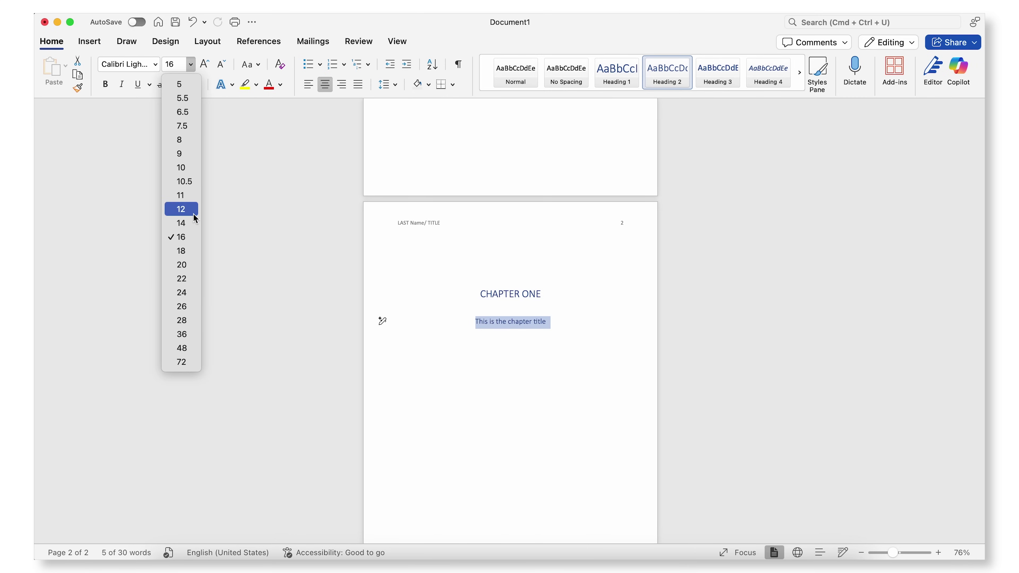
click(181, 251)
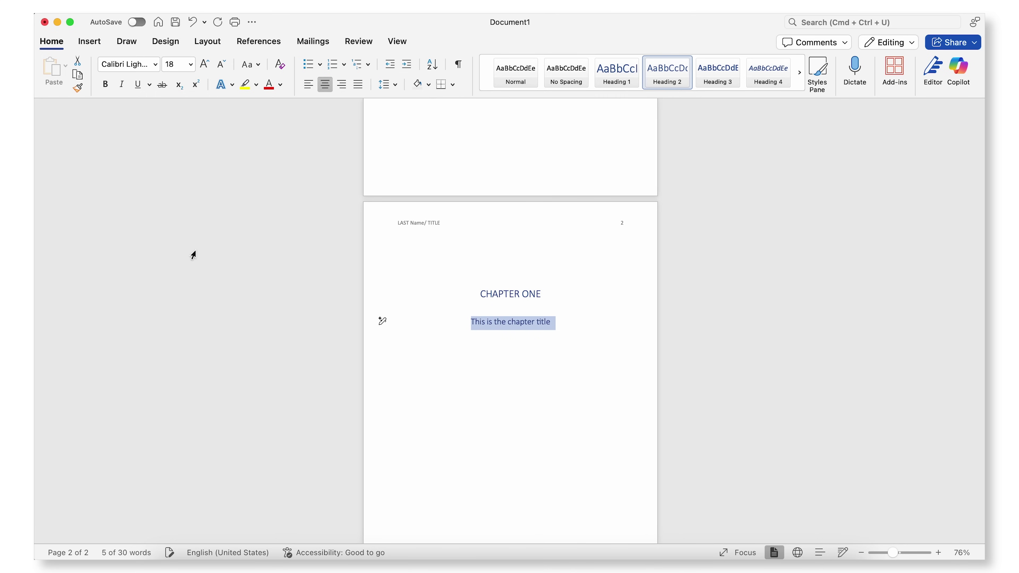
click(566, 349)
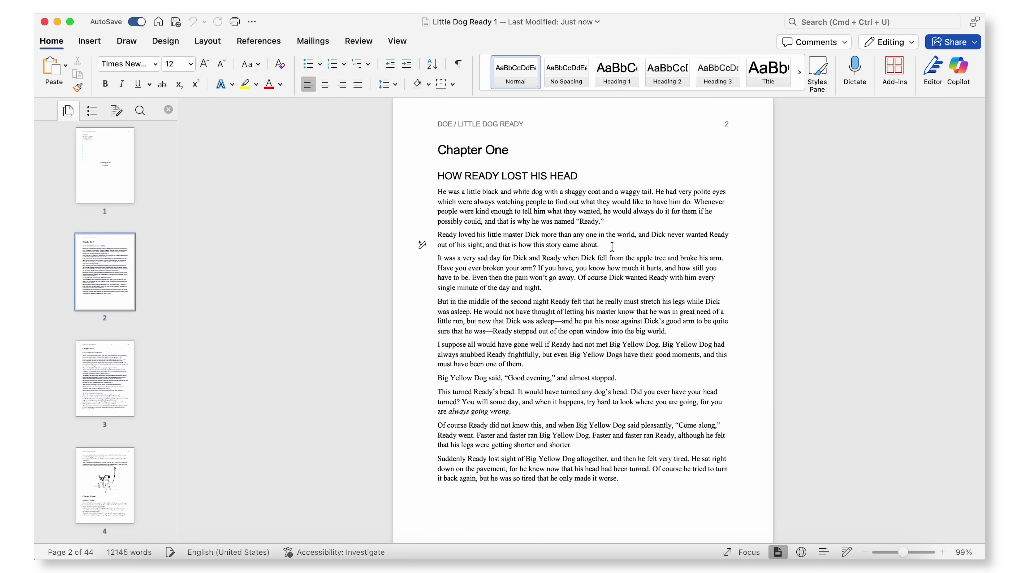
- Add a *** scene break on a new paragraph after 'came about.'
key(Return)
text(***)
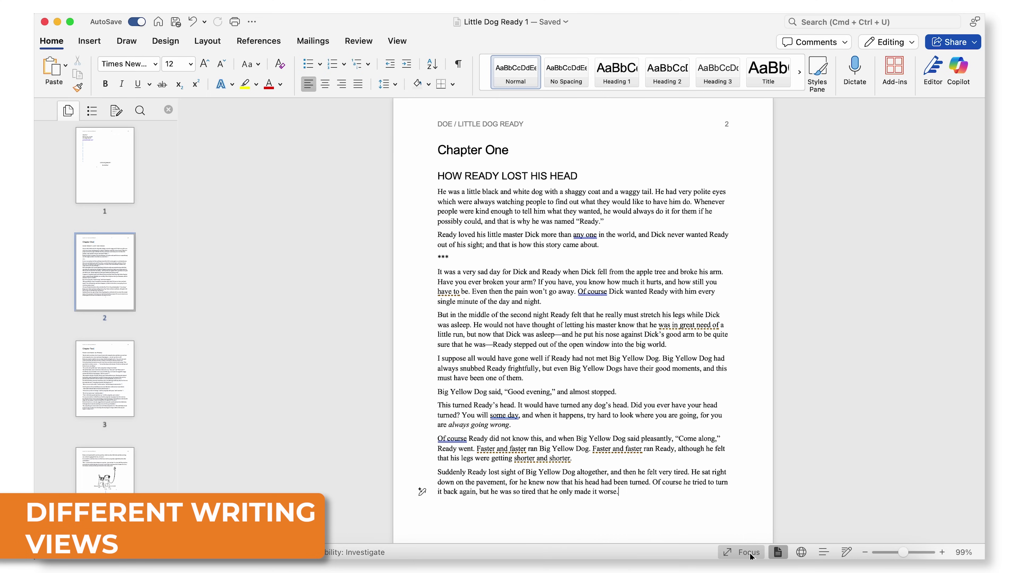
- Toggle Focus mode on and off twice, ending in the normal editing view
click(746, 553)
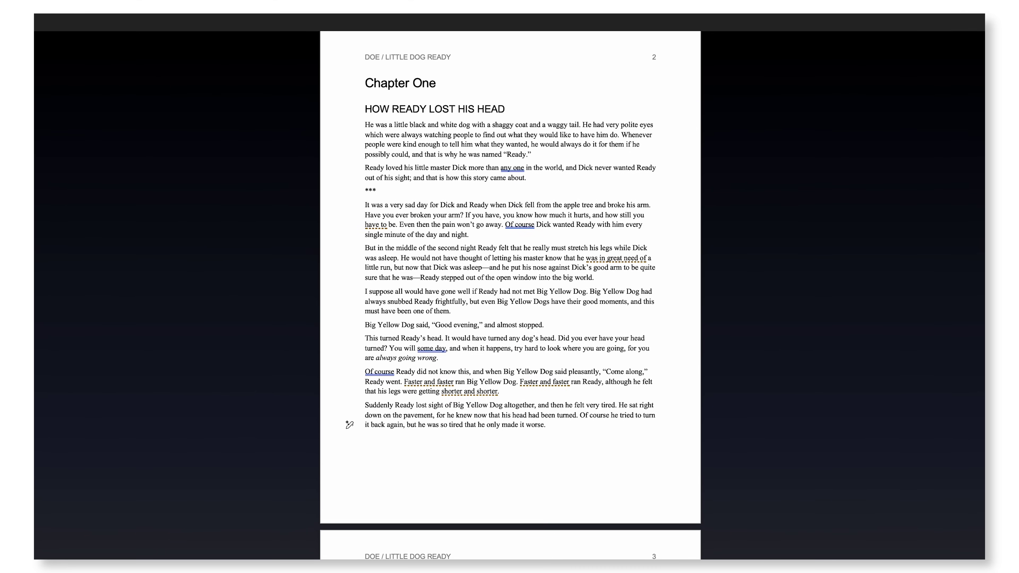
key(Escape)
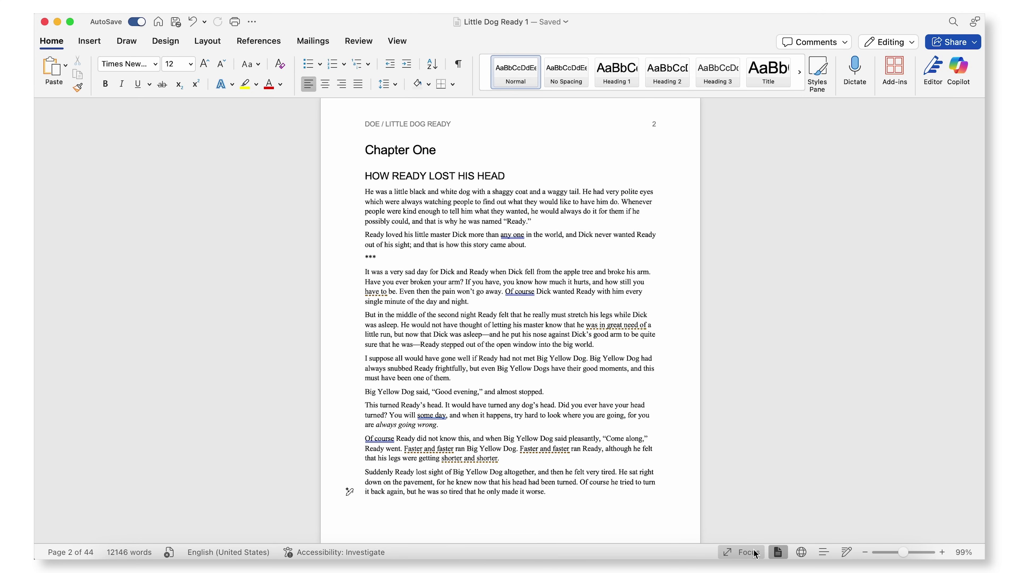
click(754, 554)
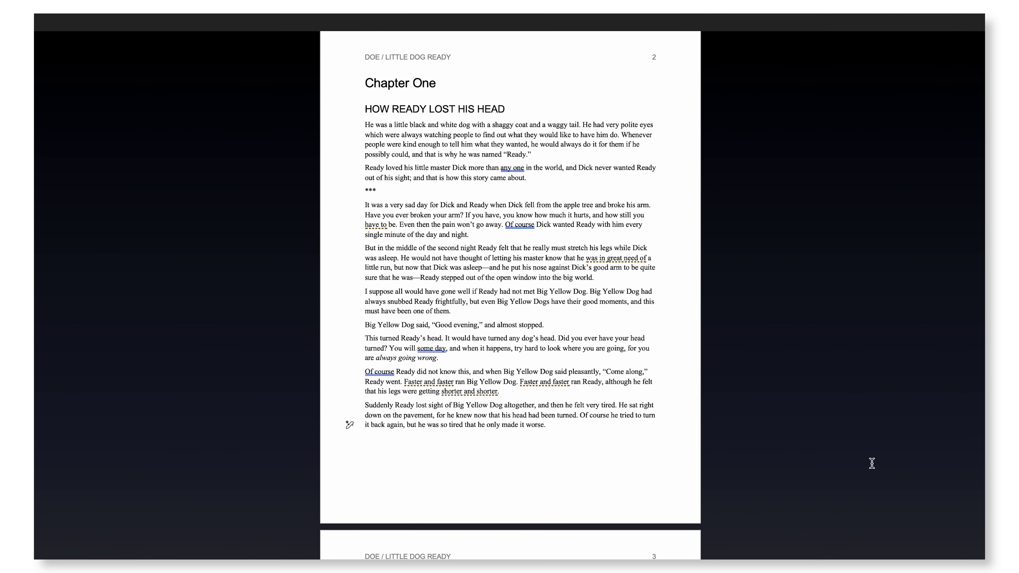
key(Escape)
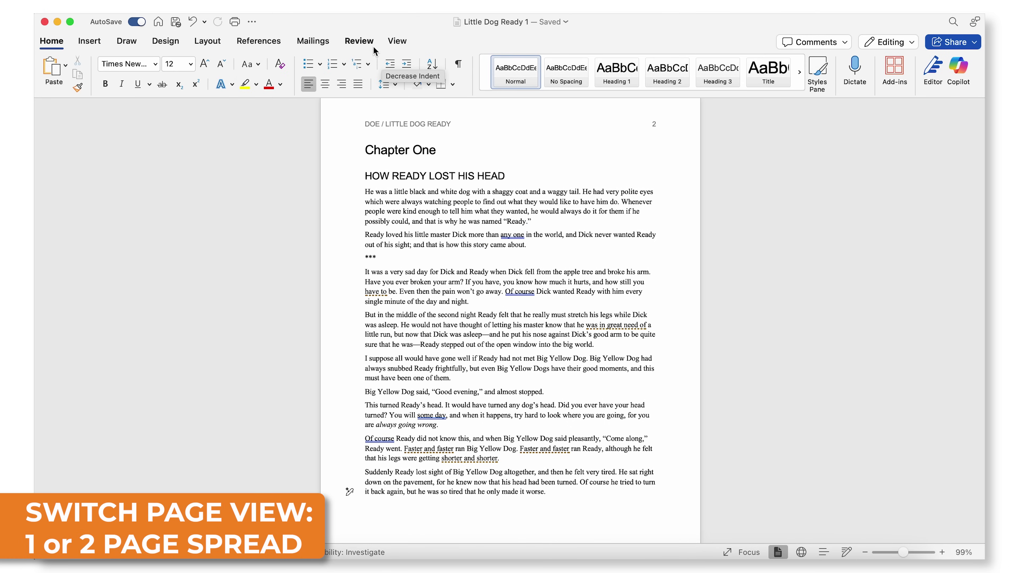
- Try Page Width, settle on the Multiple Pages spread, and open the navigation pane
click(397, 41)
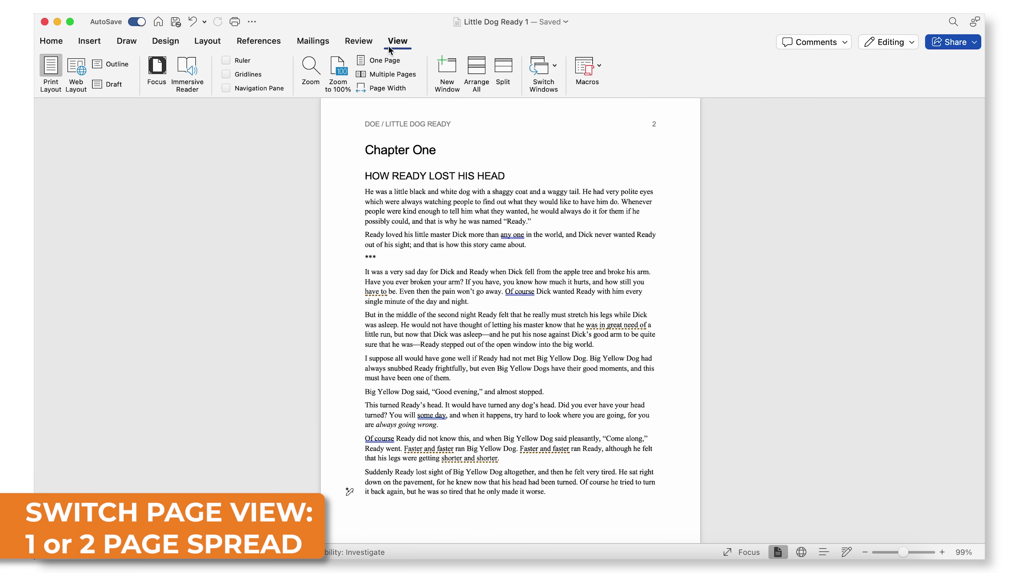
click(392, 76)
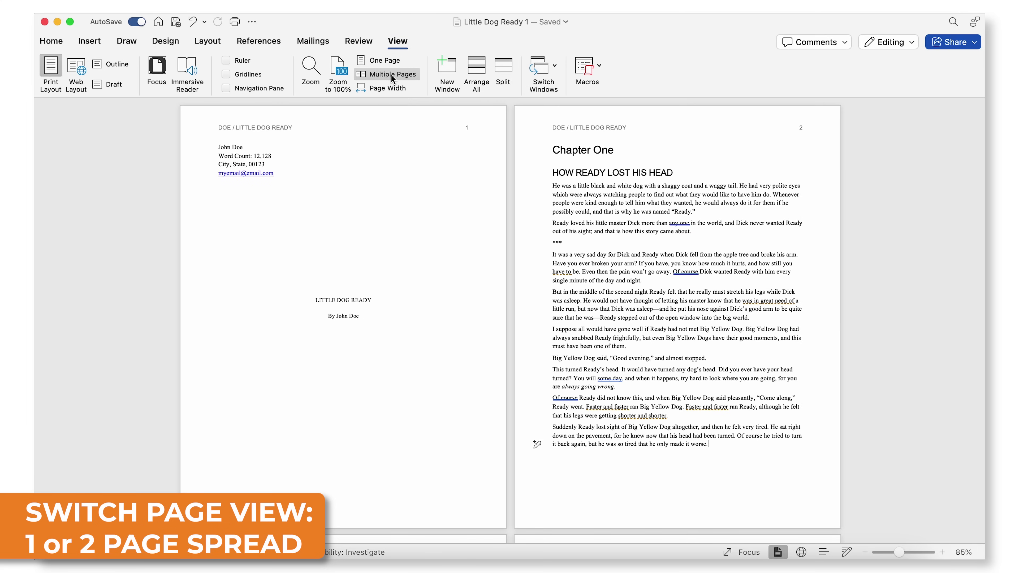
click(393, 89)
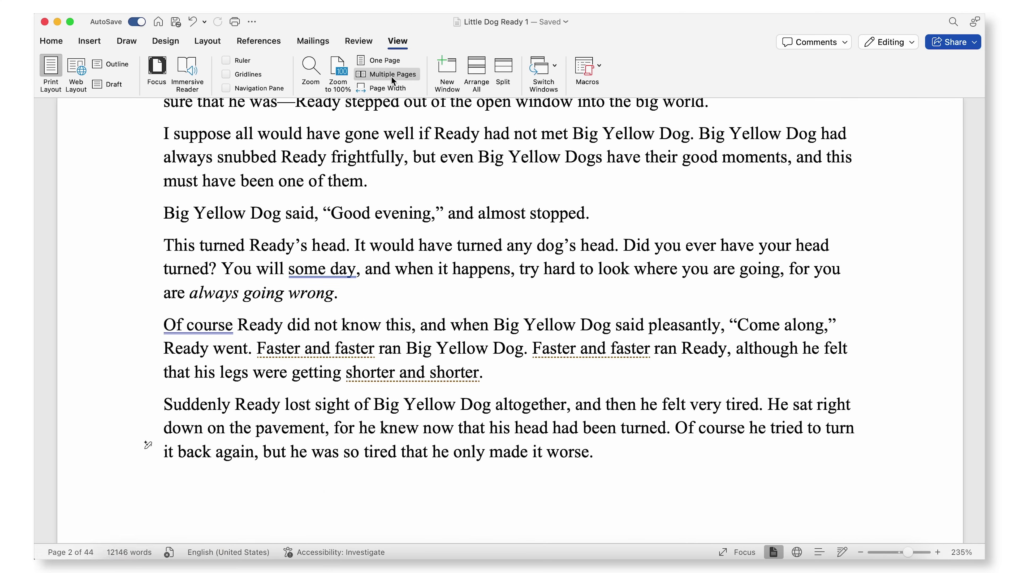
click(392, 77)
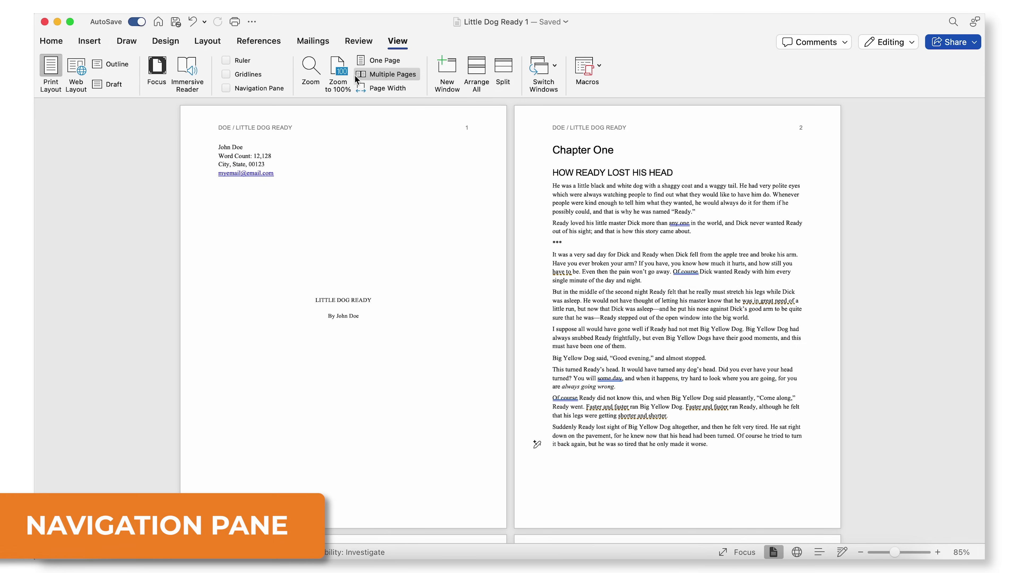
click(226, 88)
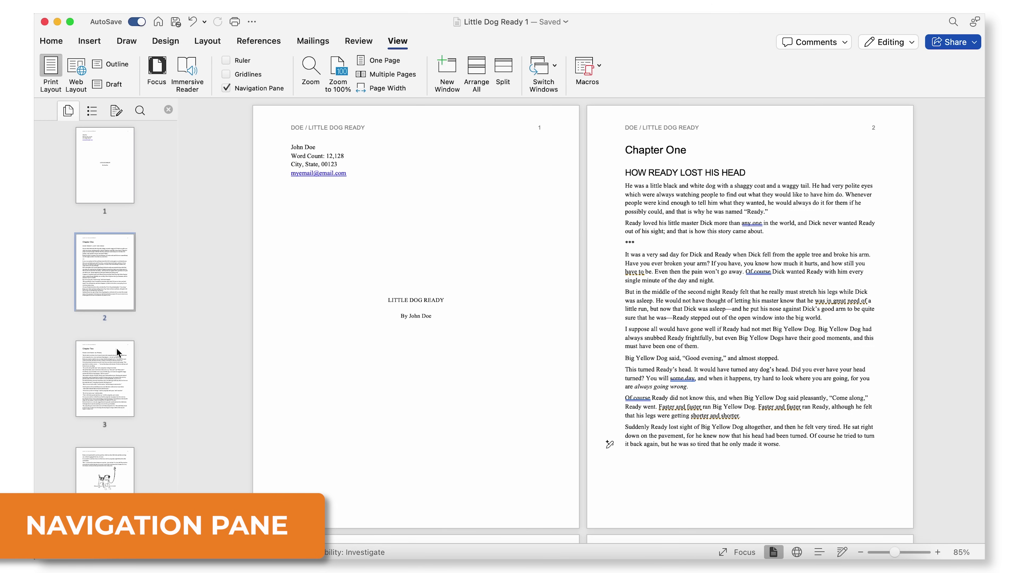
- Browse the page thumbnails, jumping to pages 7 and 12
scroll(114, 360, down, 2)
scroll(114, 360, down, 5)
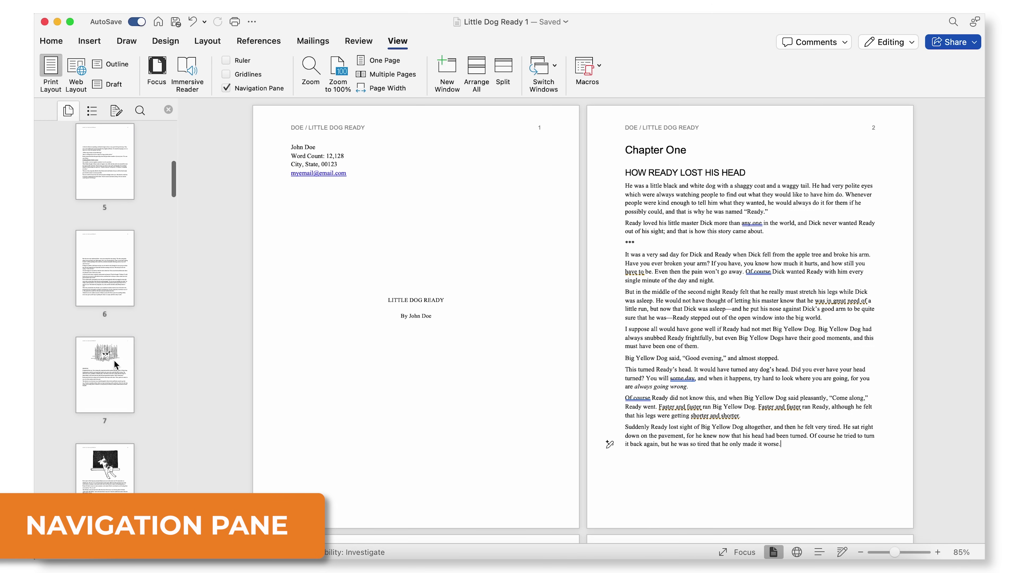
click(115, 376)
scroll(115, 376, down, 8)
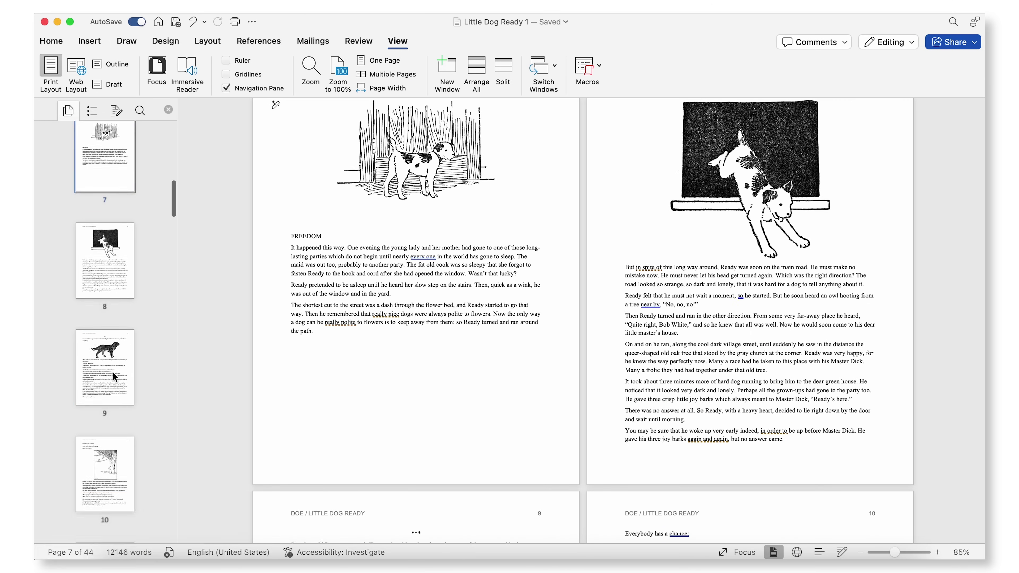
click(115, 377)
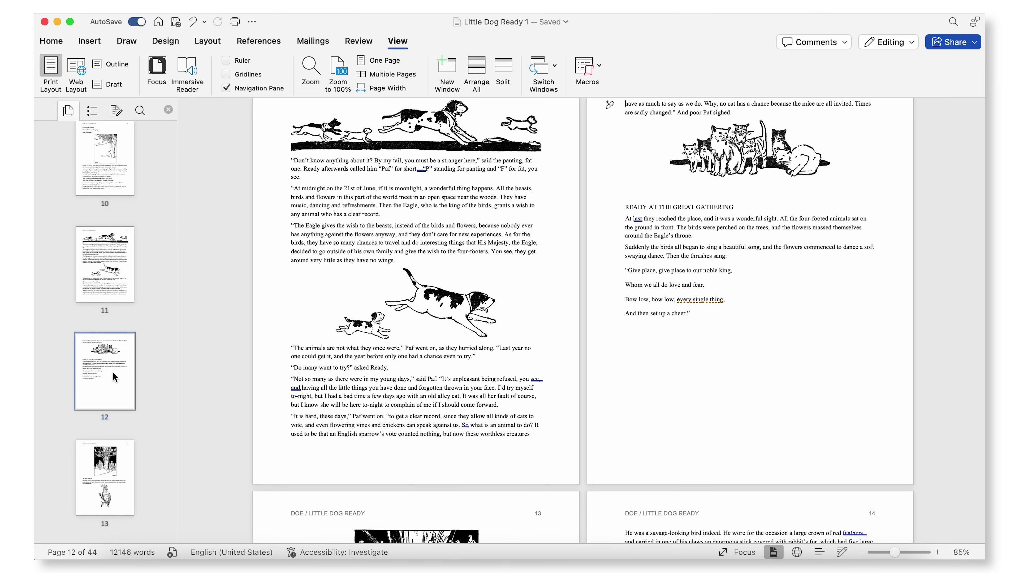
- List the headings and jump to BAD NEWS, Telegram for the Eagle, then Chapter One
click(93, 112)
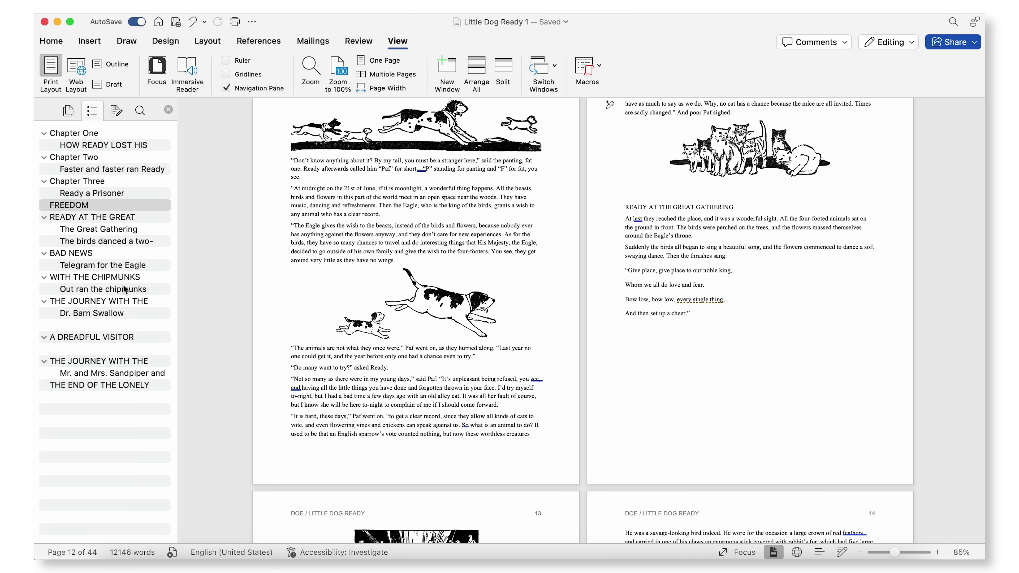
click(125, 256)
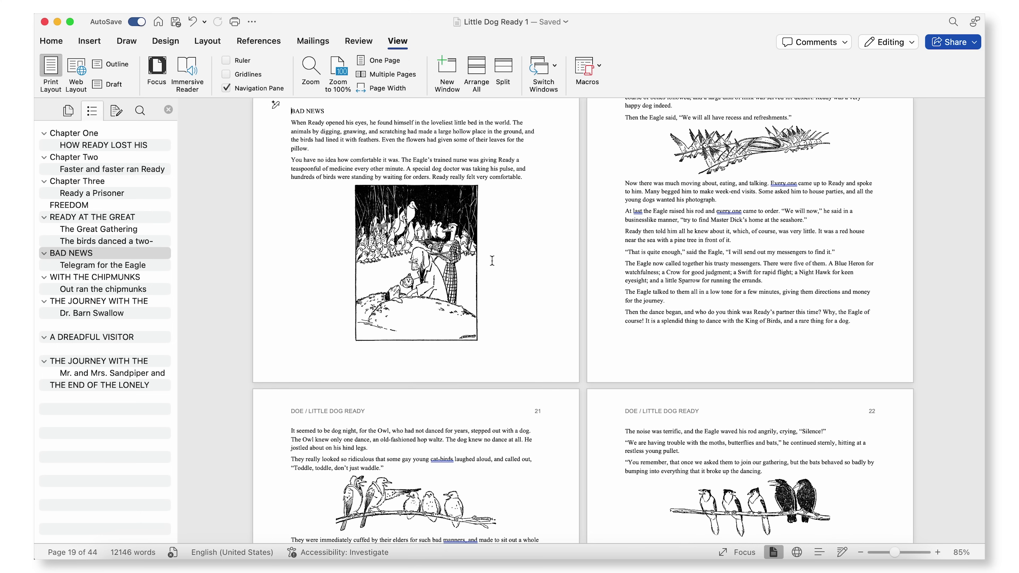
scroll(492, 260, up, 5)
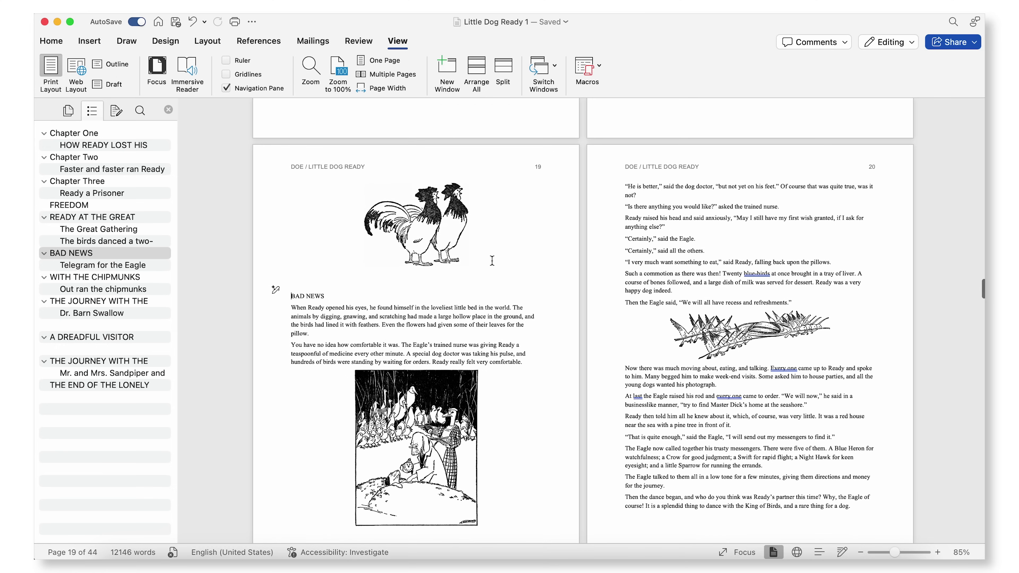
click(132, 265)
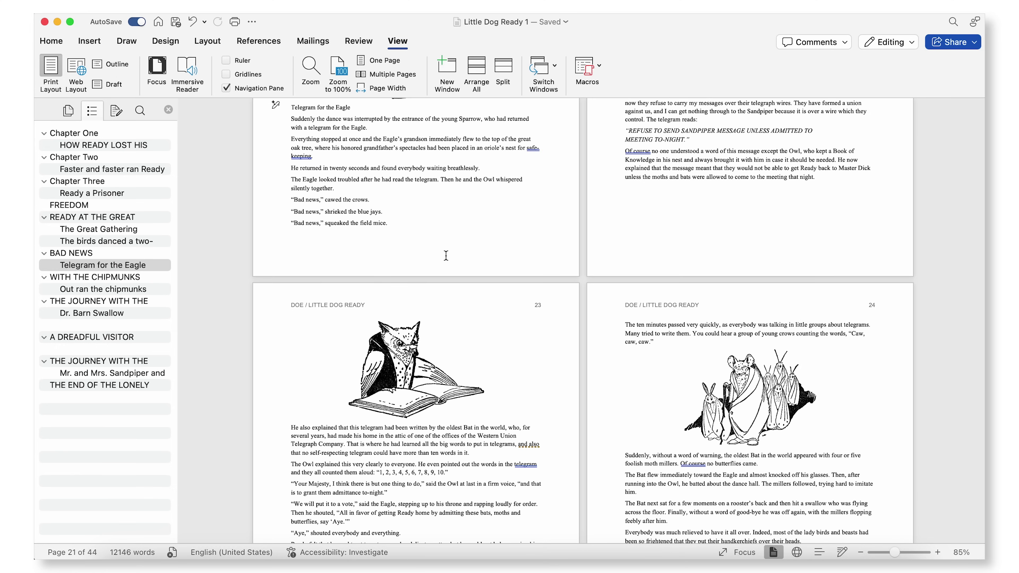
scroll(446, 255, down, 6)
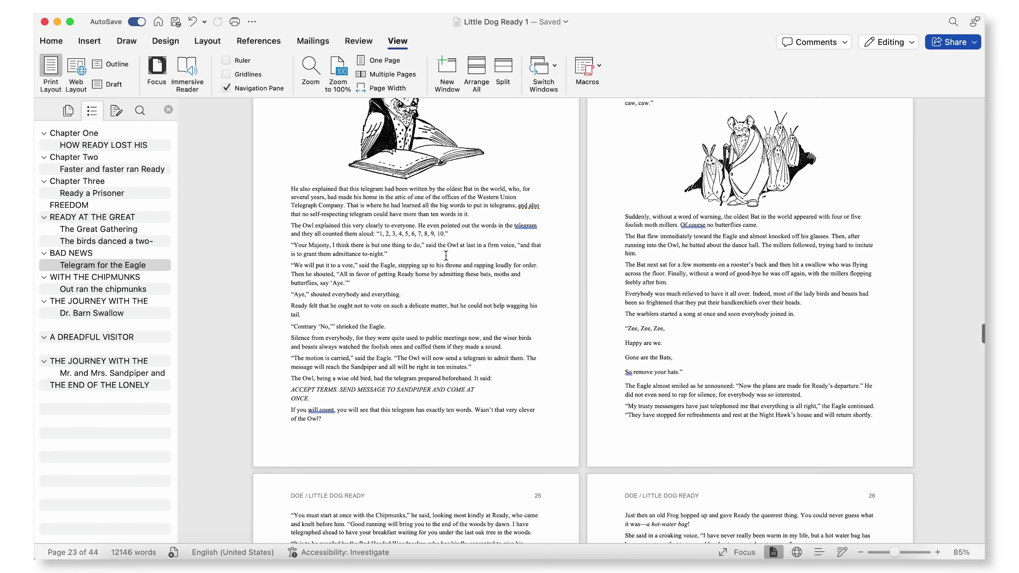
click(122, 146)
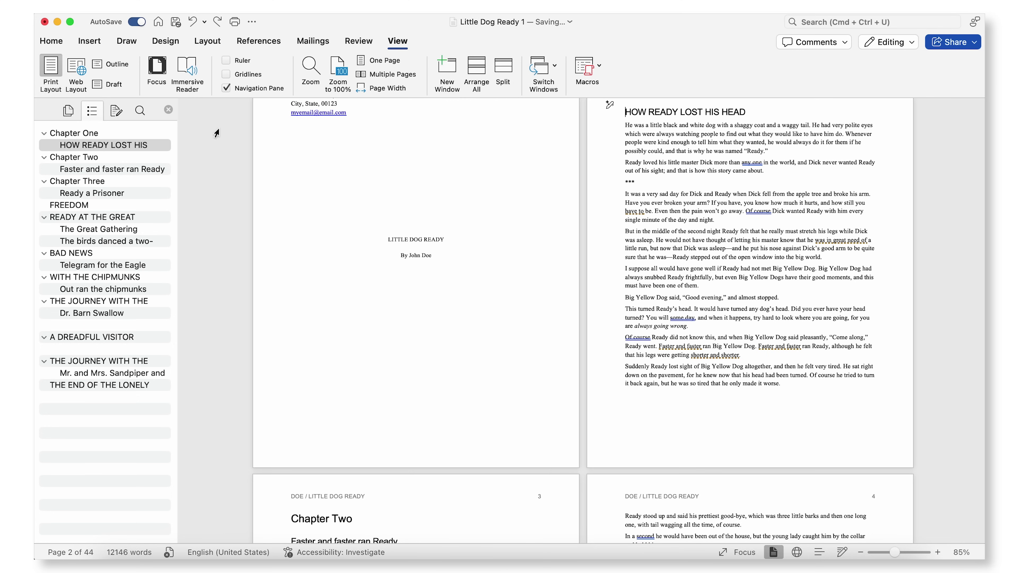
- Switch to a one-page view at the start of Chapter One
click(379, 61)
scroll(573, 191, up, 3)
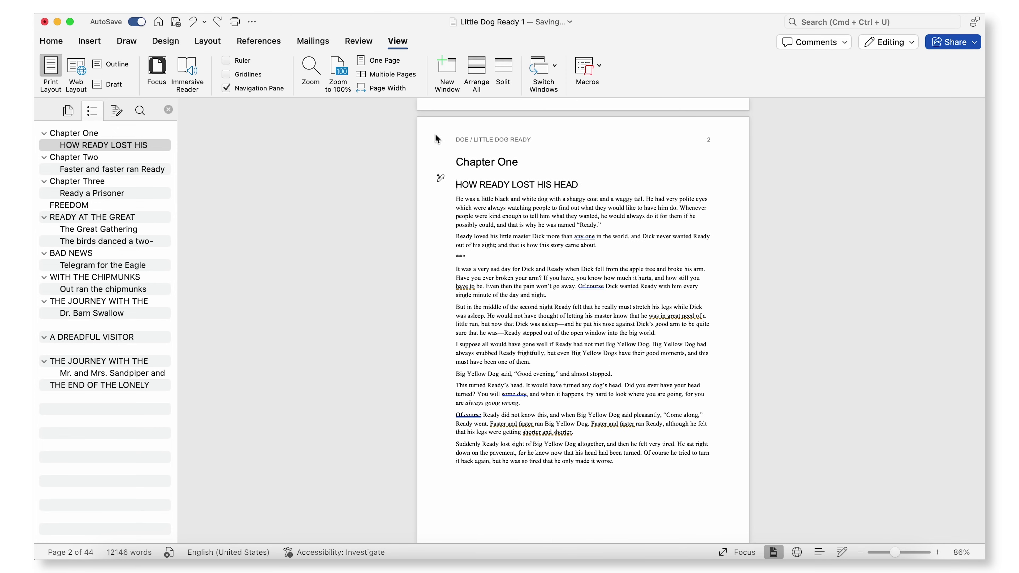
click(360, 40)
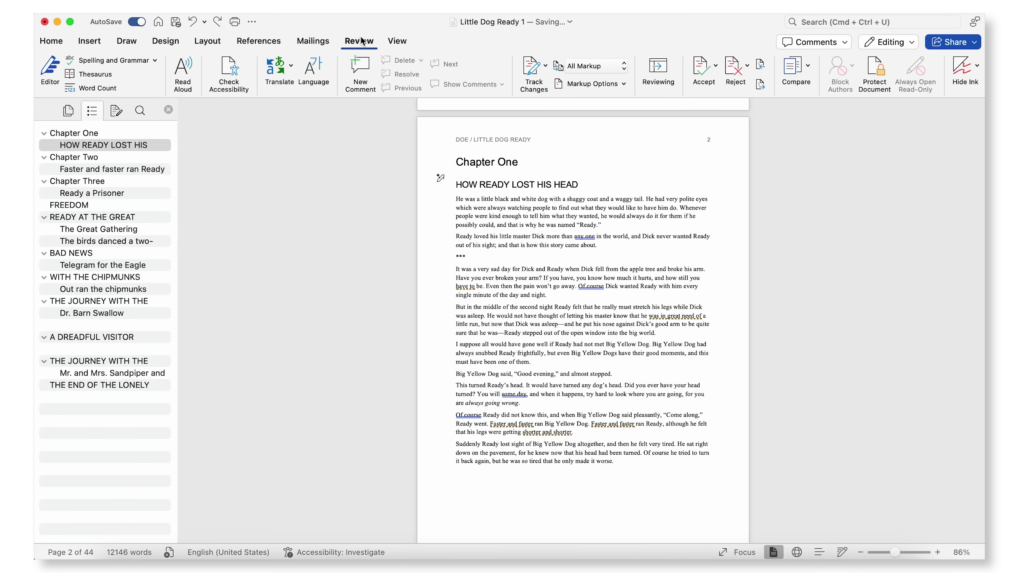
- Turn on Track Changes and rename the 'Chapter One' heading to 'Chapter 1'
click(531, 80)
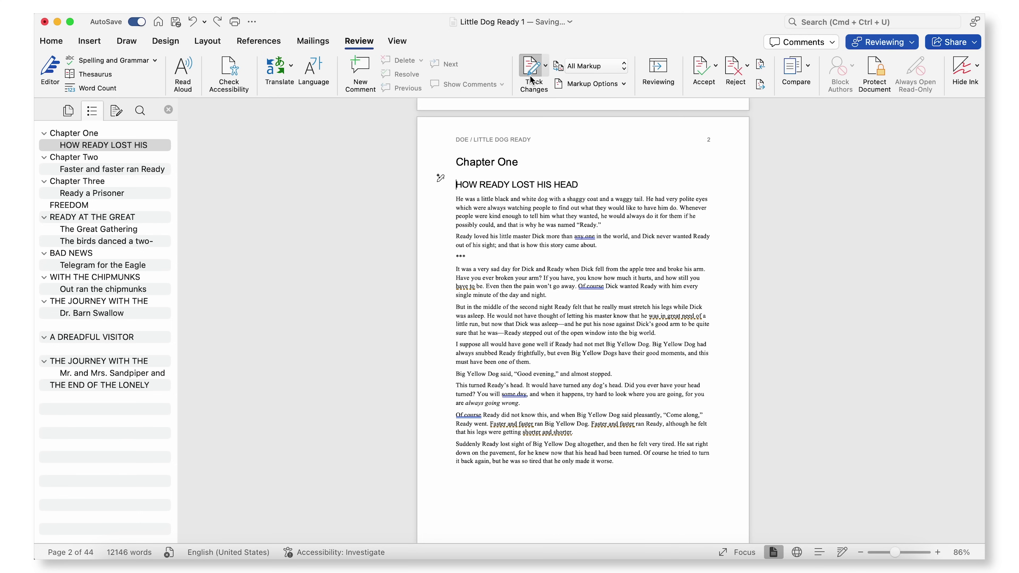
double_click(510, 161)
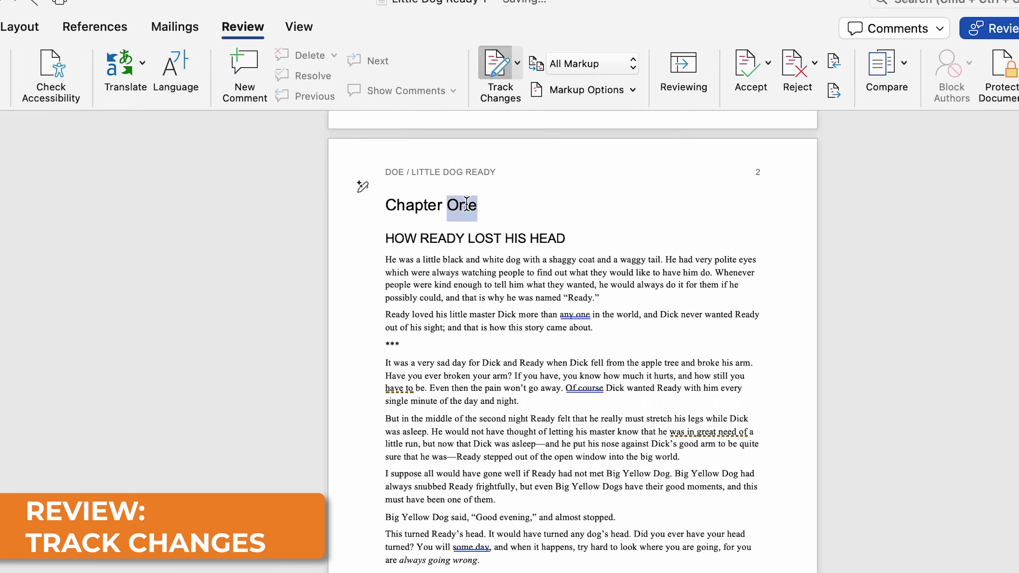
text(1)
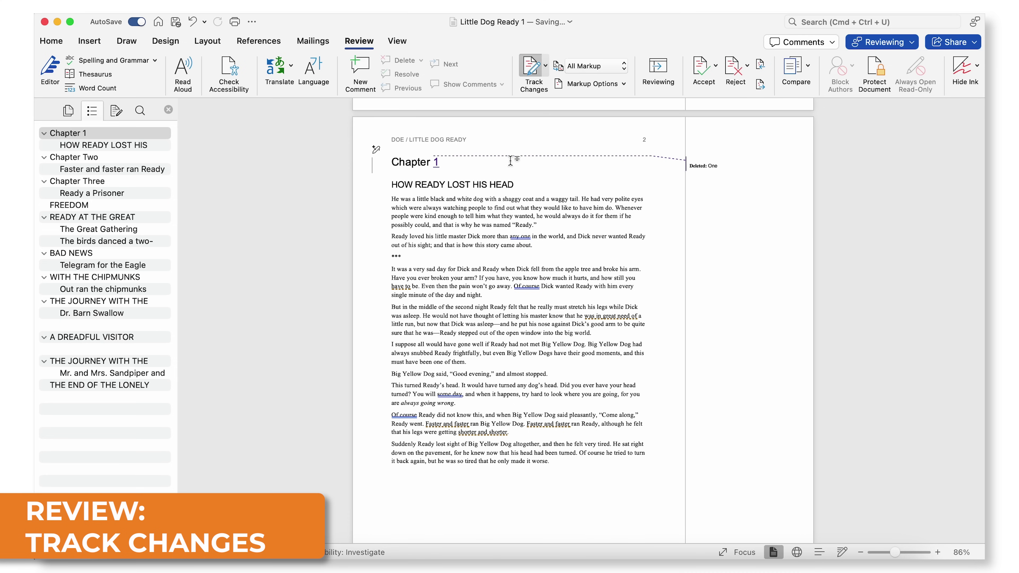
scroll(510, 231, down, 2)
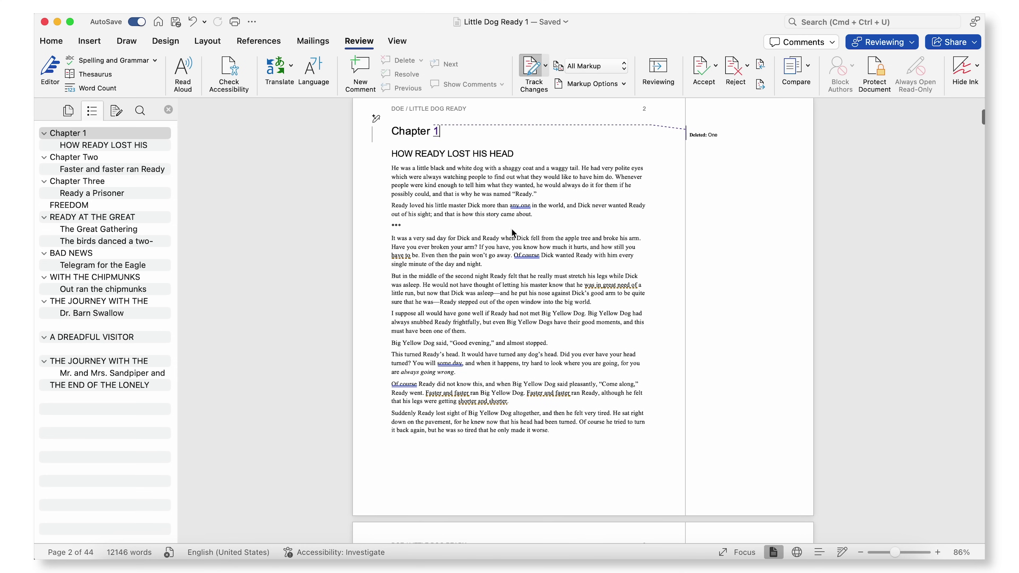
- Join 'any one' into 'anyone' and add a comma after 'Of course'
click(520, 206)
key(BackSpace)
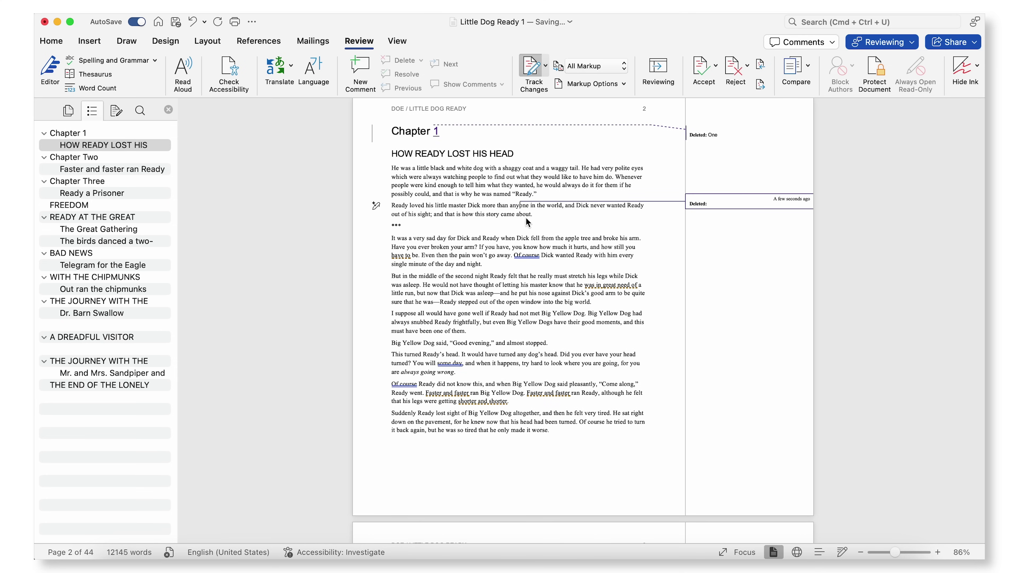
click(542, 259)
text(,)
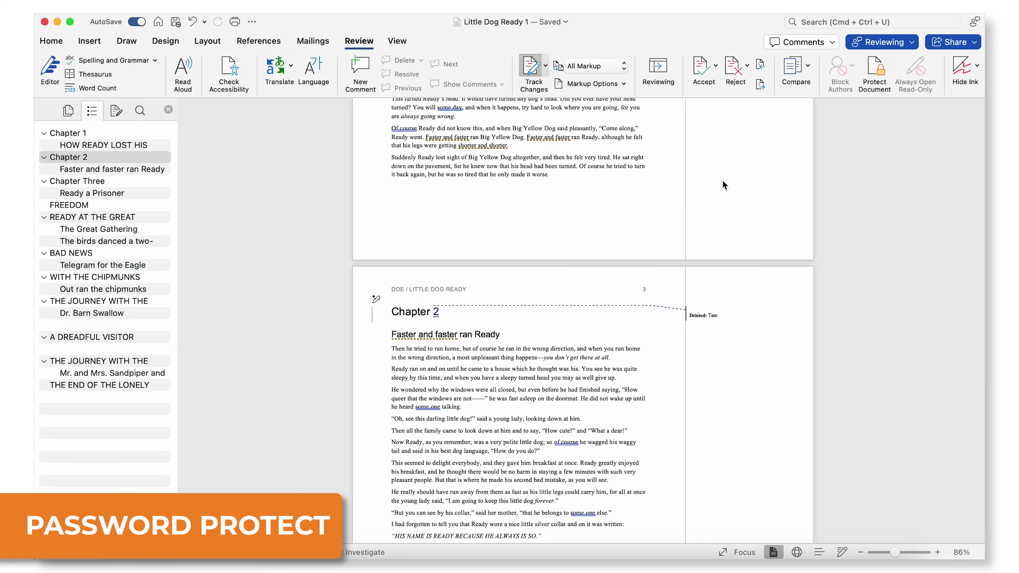
click(874, 74)
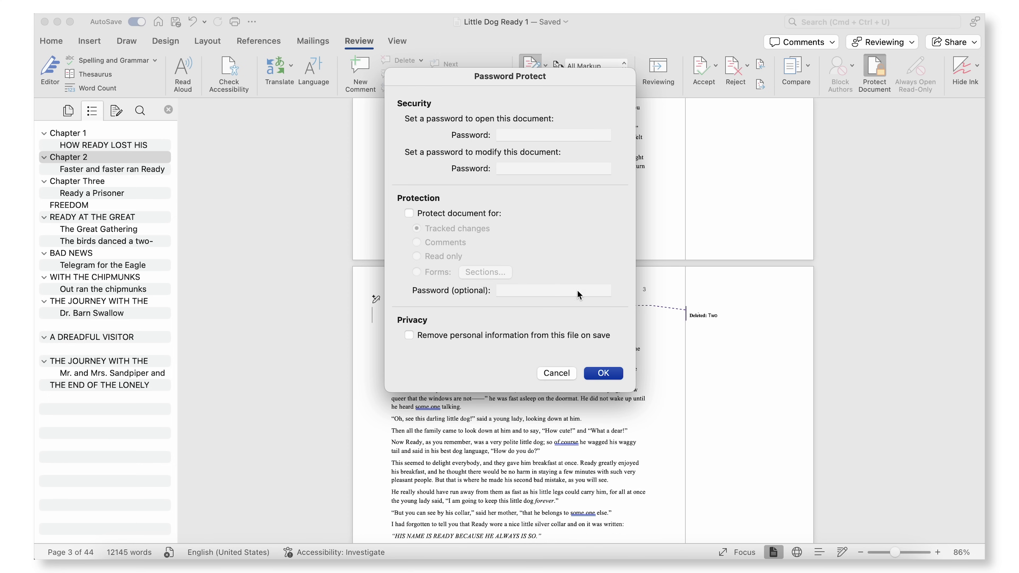
- Cancel the Password Protect dialog, leaving the document without a password
click(556, 373)
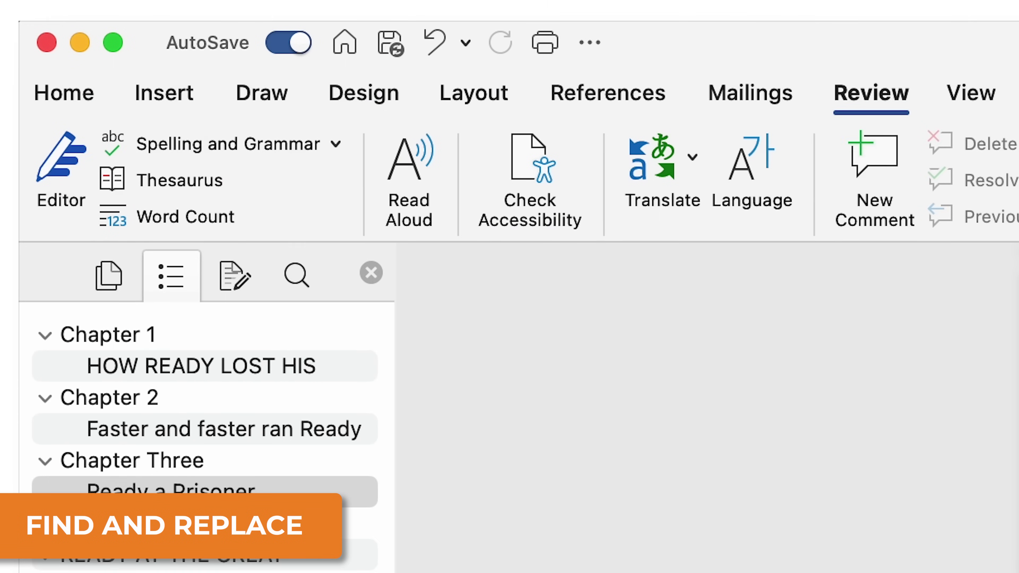
- Replace the name Stella with Julia in the story
click(296, 275)
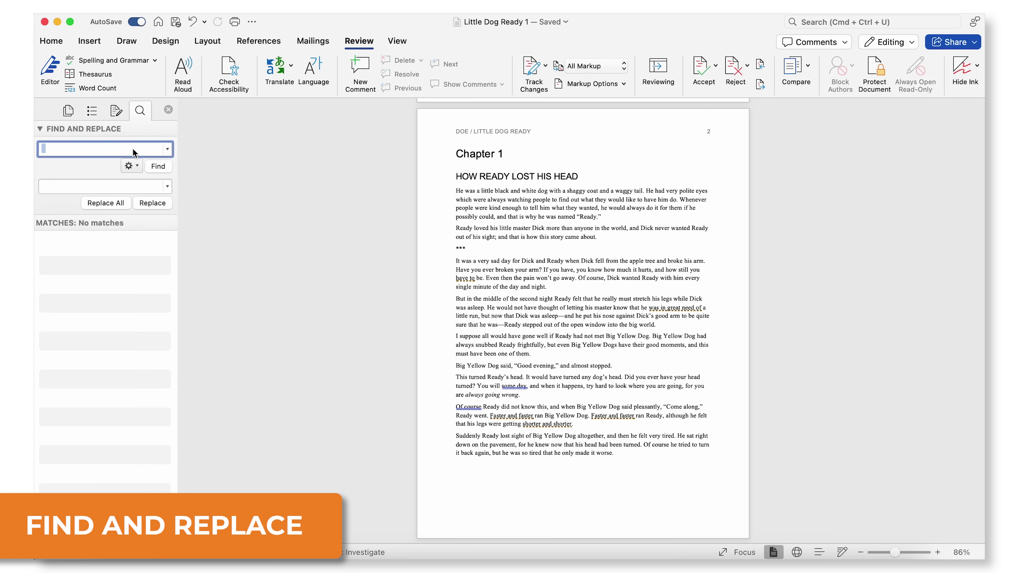
text(Stella)
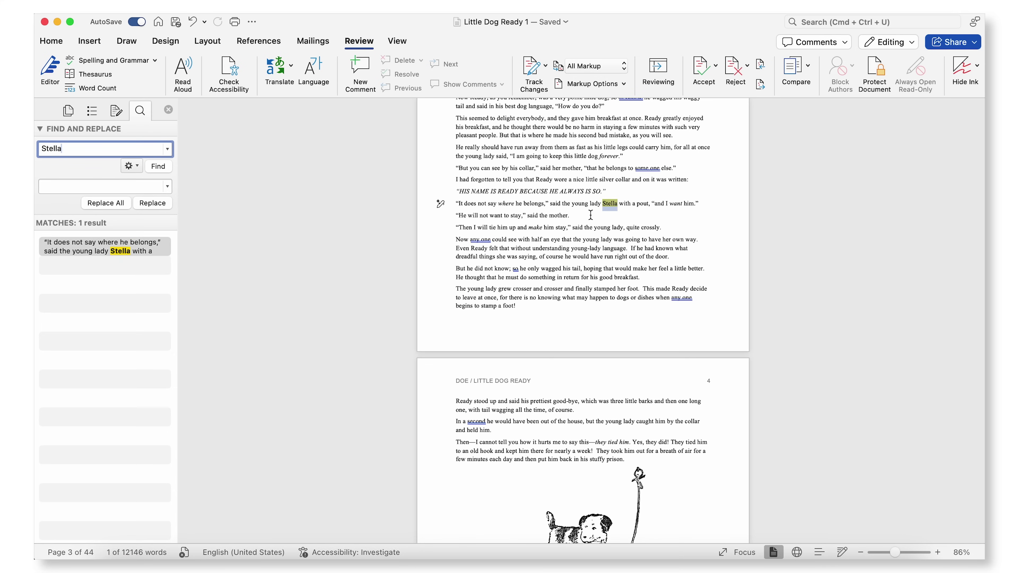
click(144, 186)
text(Julia)
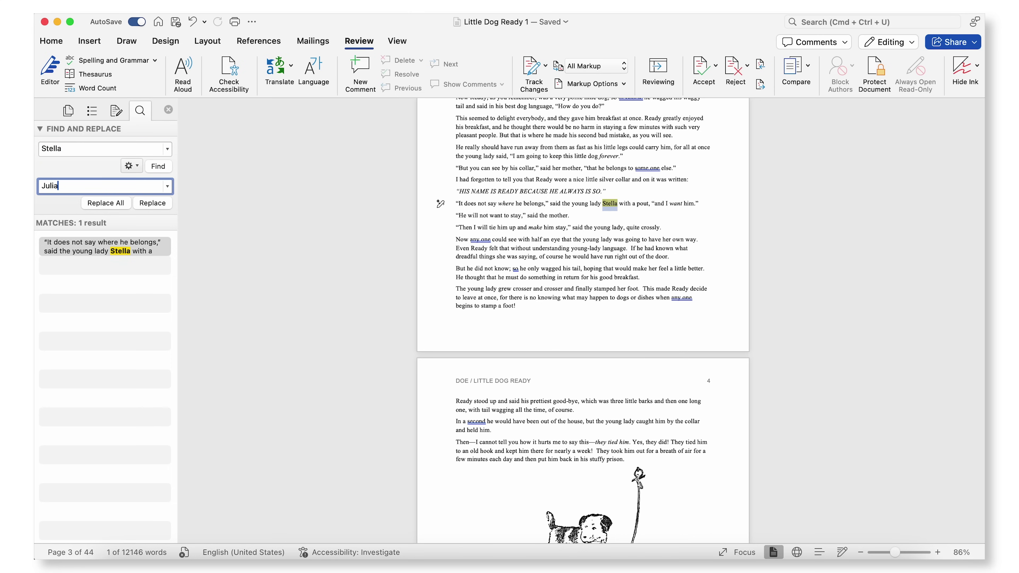
click(168, 203)
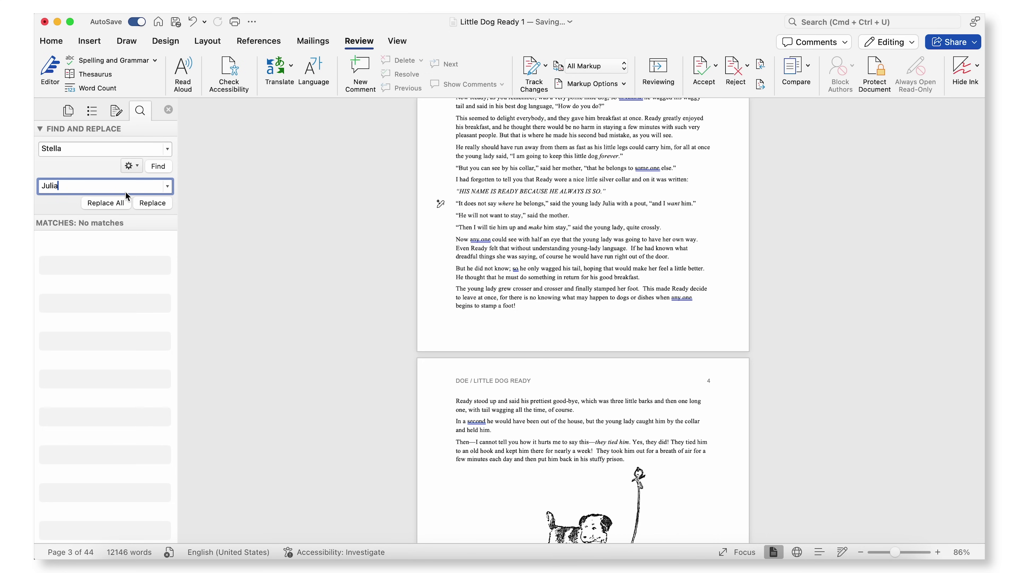
- Replace all six double spaces with single spaces and dismiss the confirmation
key(super+a)
key(BackSpace)
click(77, 149)
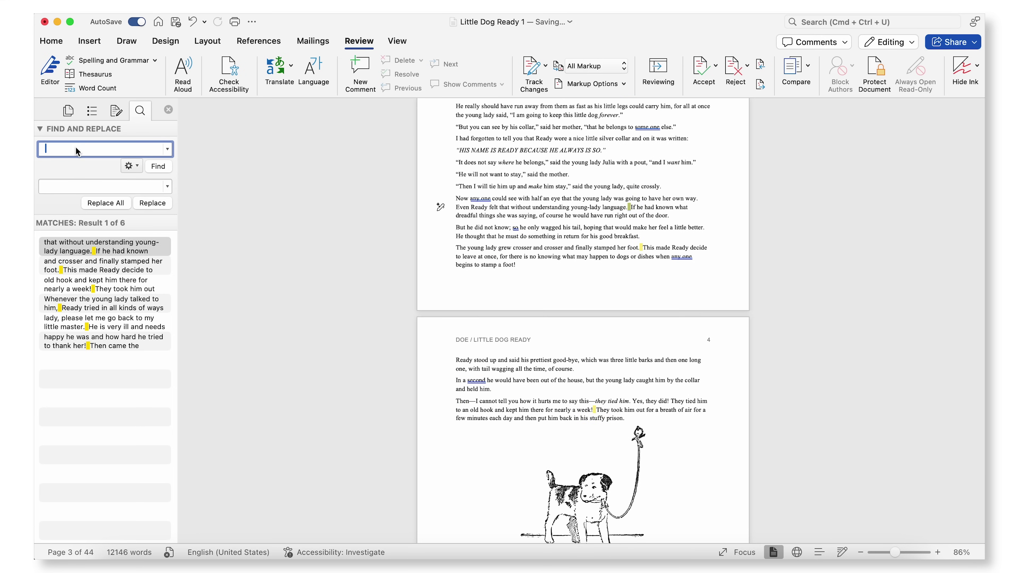
click(124, 194)
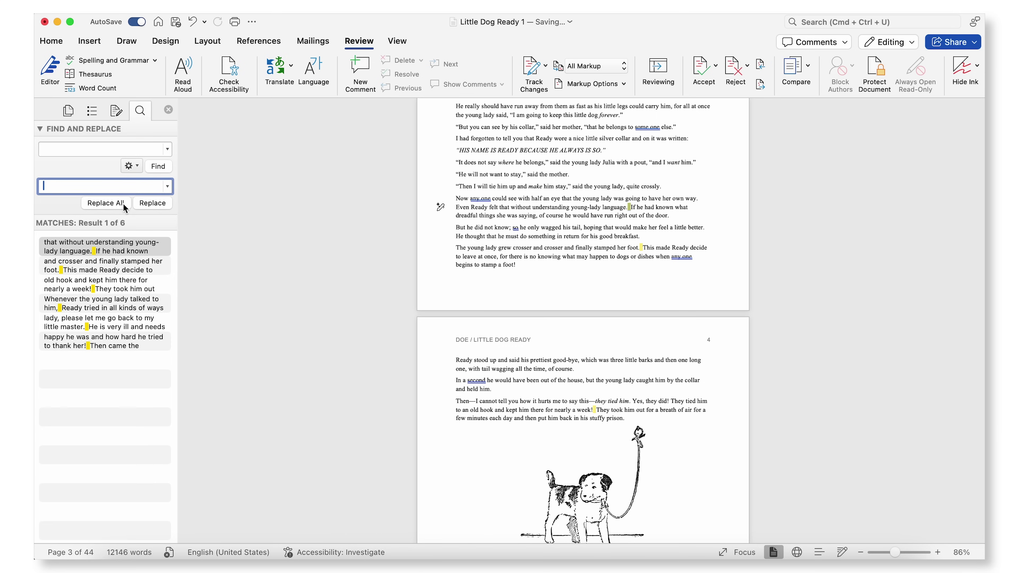
click(123, 201)
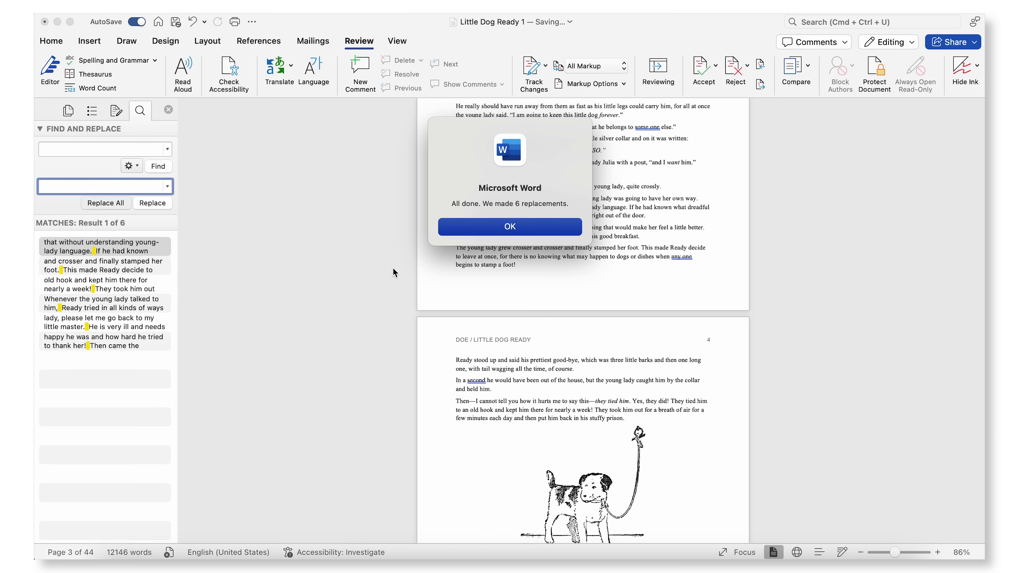
click(579, 230)
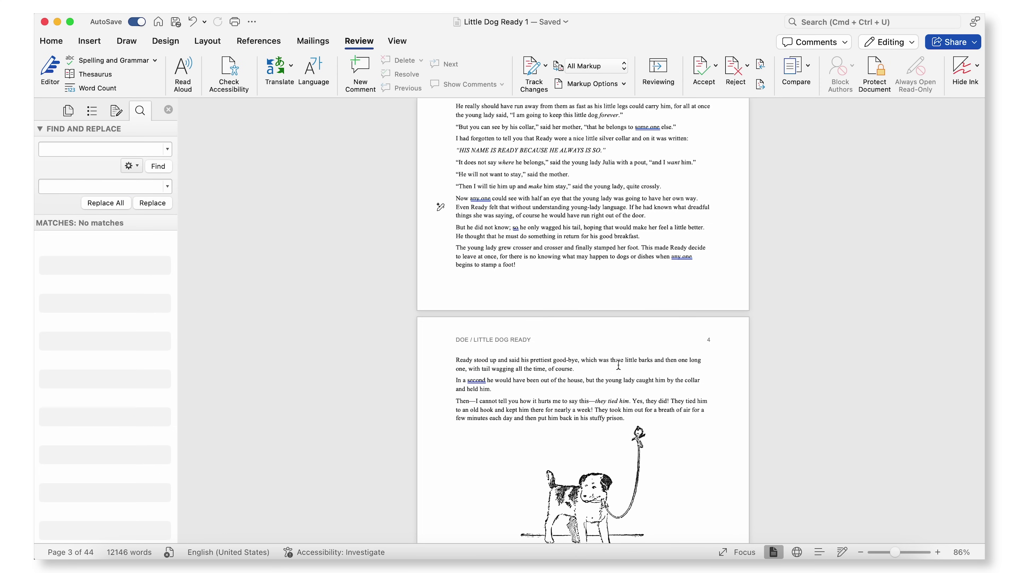
click(130, 63)
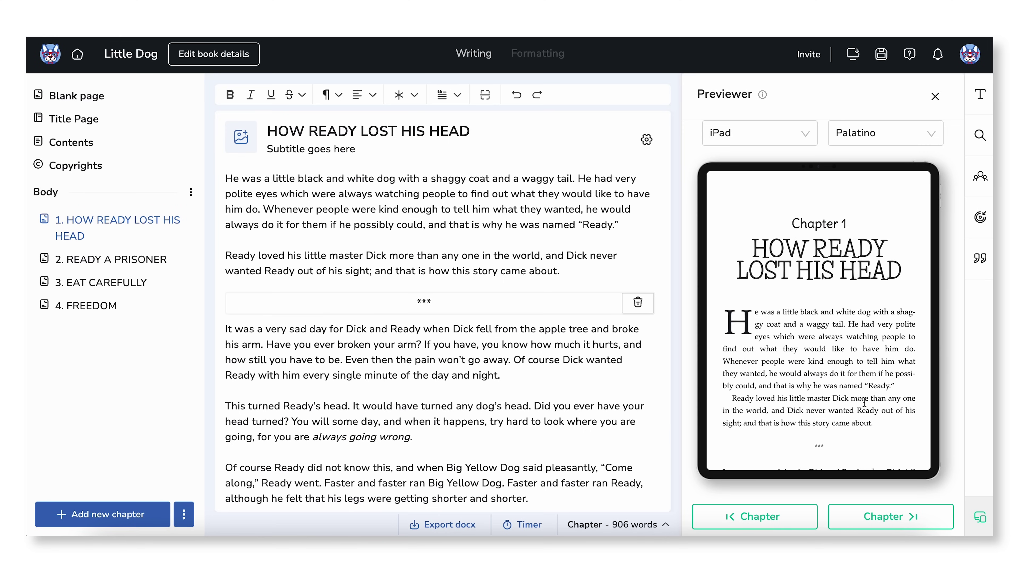
- Add an Epigraph page to the book's front matter
click(106, 260)
click(103, 220)
click(646, 139)
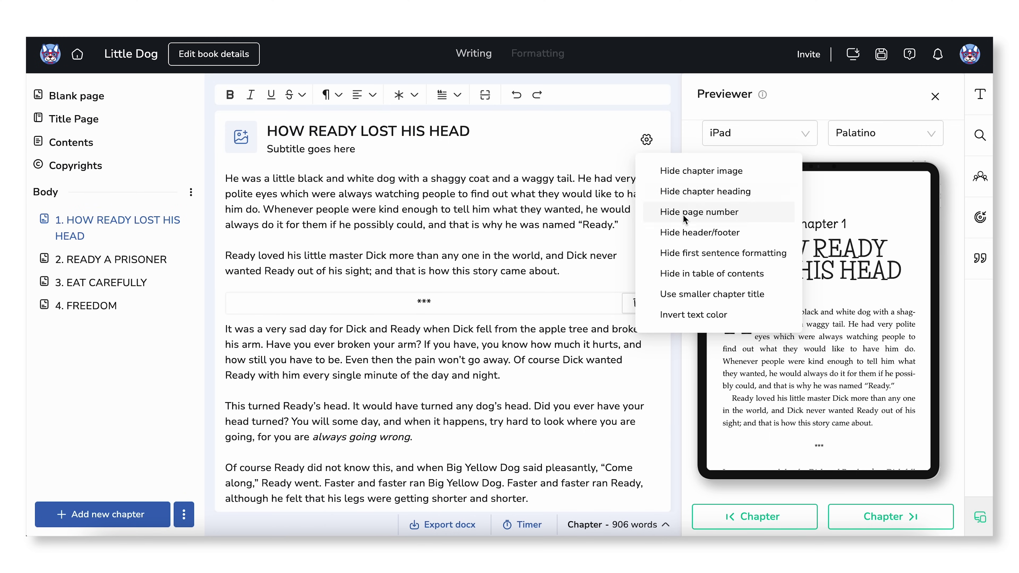
key(Escape)
click(184, 514)
mouse_move(217, 385)
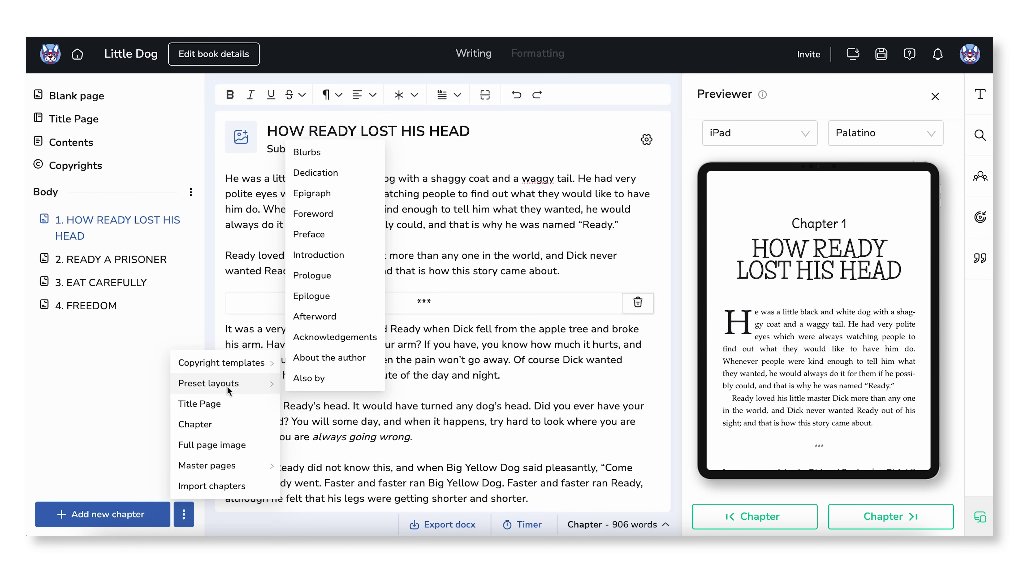
click(325, 131)
- Apply the simple copyright template to the Copyrights page
click(184, 514)
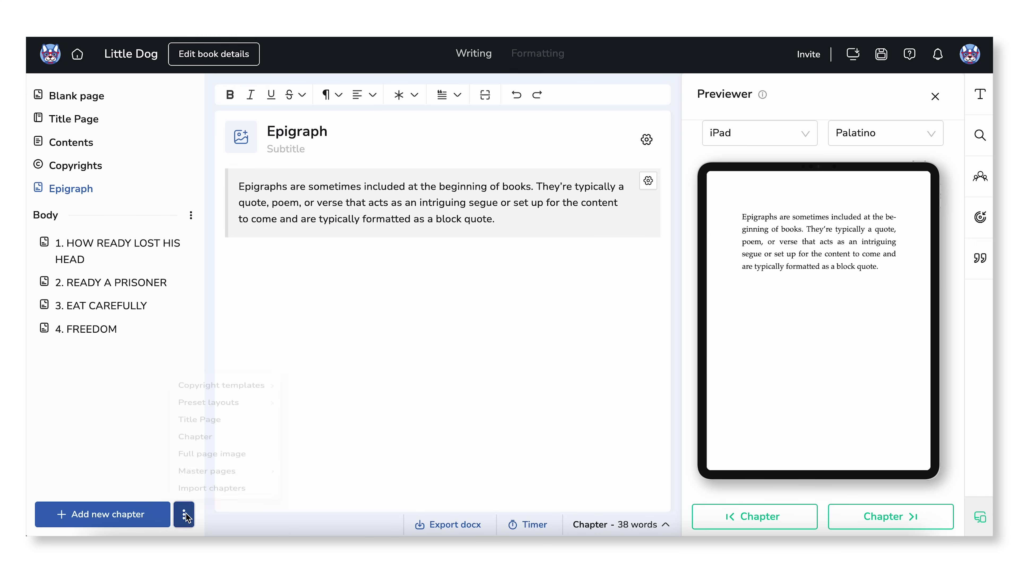
mouse_move(240, 363)
click(330, 366)
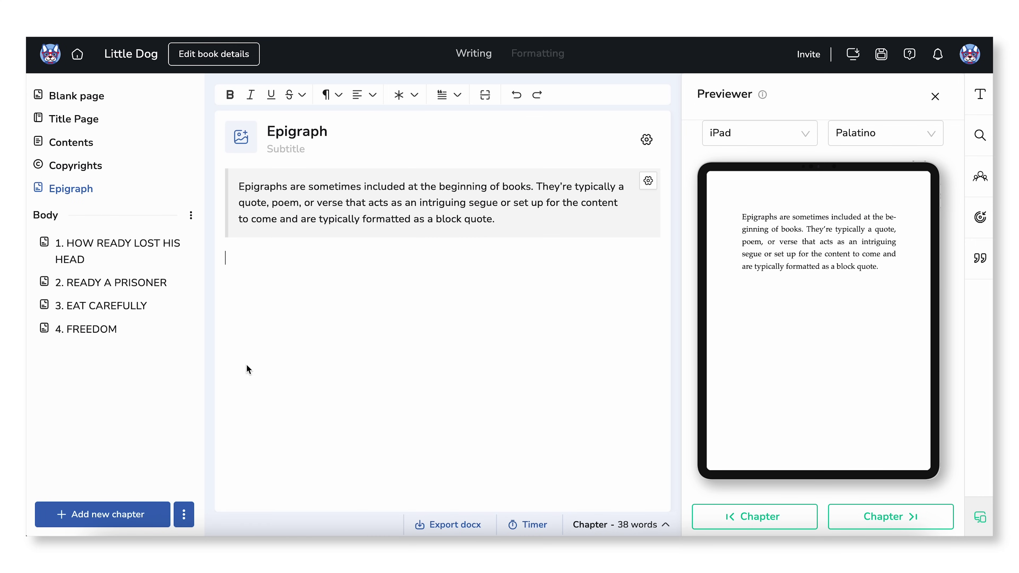
click(88, 166)
- Append 'Ready was great.' to the second paragraph of chapter 1
click(88, 248)
click(582, 272)
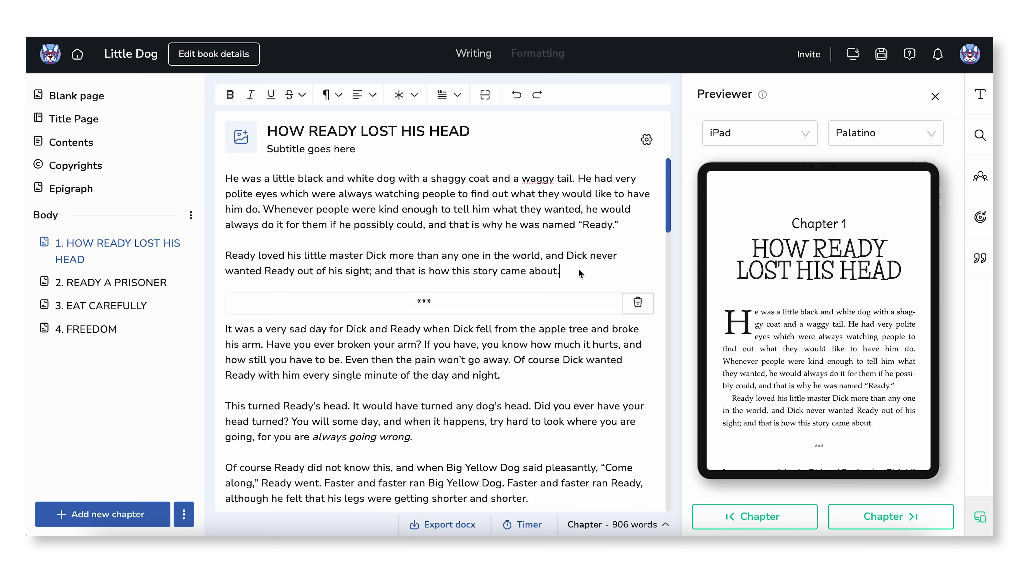
text(Ready was great.)
- Preview the book as a print edition and page through it
click(785, 133)
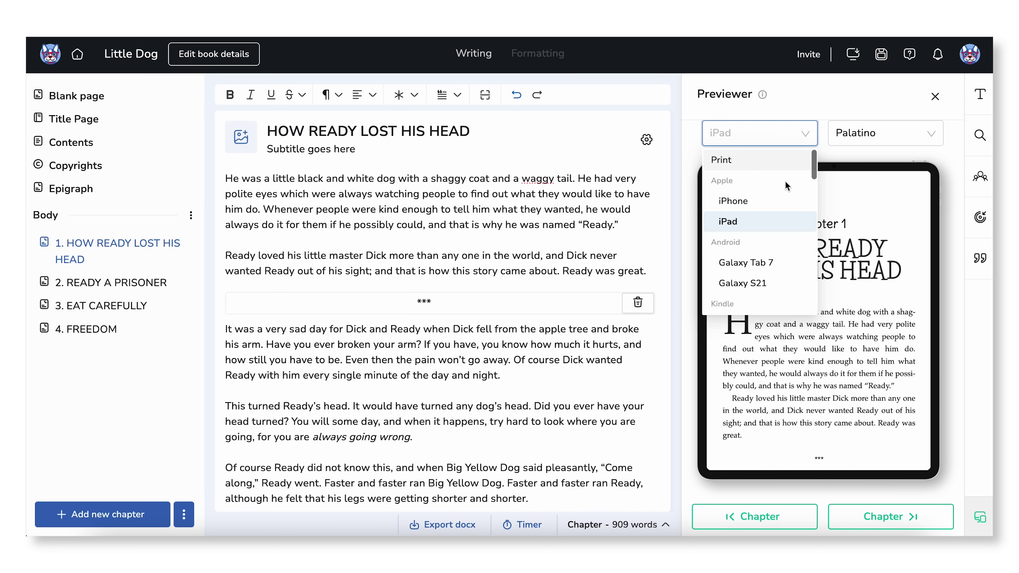
click(785, 162)
click(897, 525)
click(898, 525)
- Enlarge the dog picture in chapter 1 to 40% size
click(750, 526)
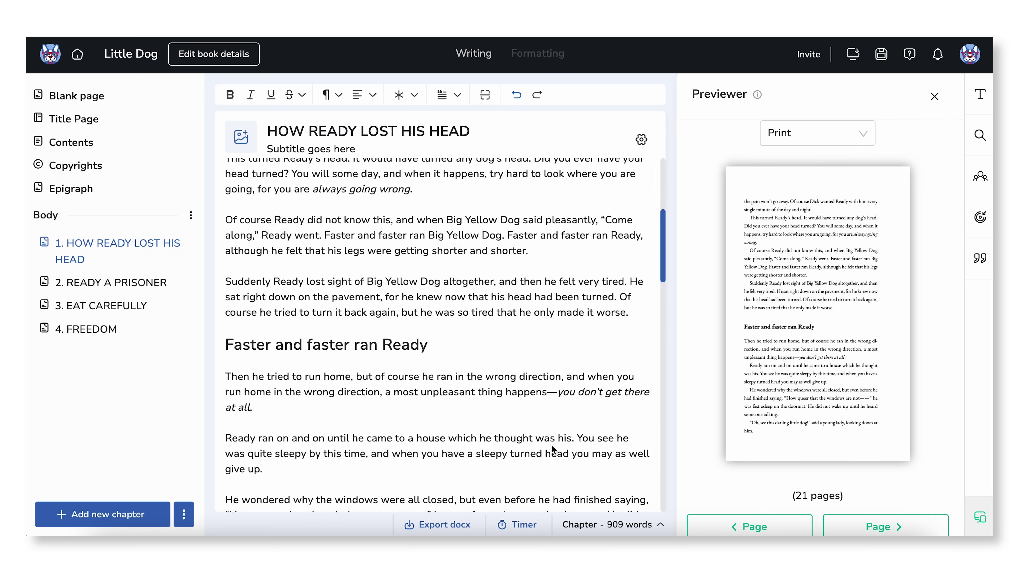
click(609, 308)
drag(444, 356, 468, 356)
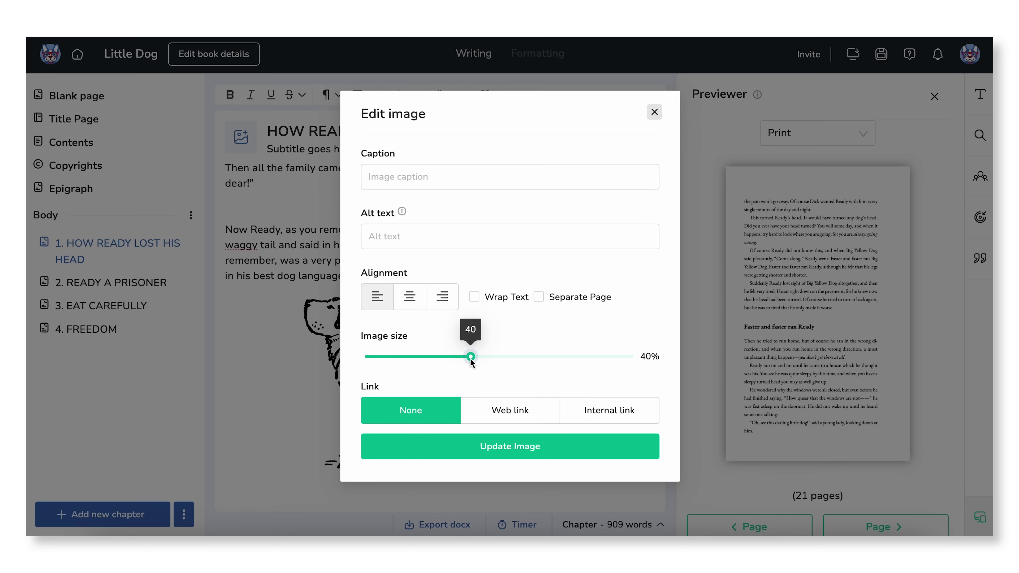
click(510, 447)
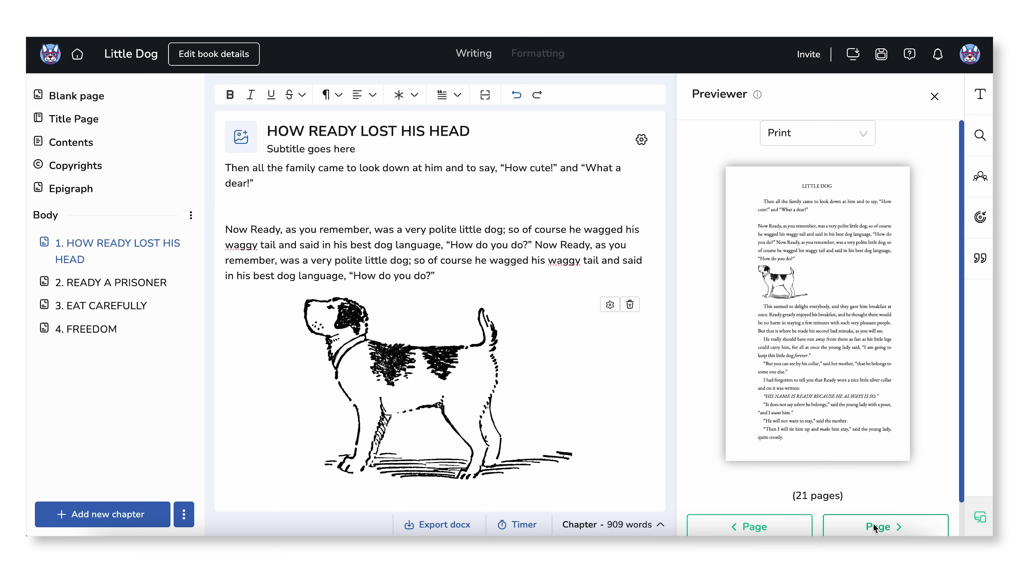
- Create a new theme that drops chapter numbers from the chapter headings
click(551, 58)
click(500, 302)
click(466, 273)
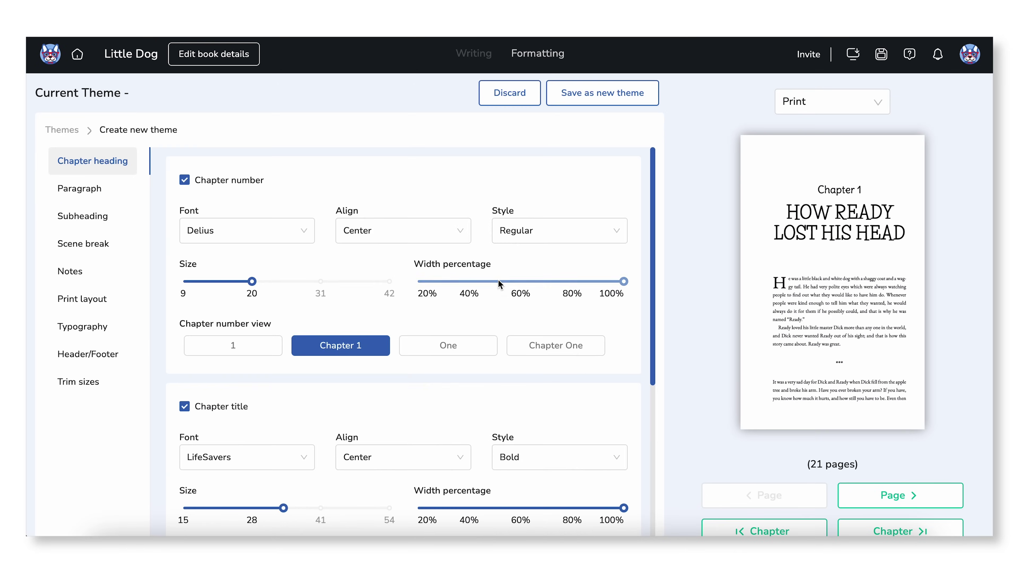
click(185, 180)
- Set a 5.5 x 8.5 trim size and export the book, keeping the changes
click(78, 381)
click(467, 241)
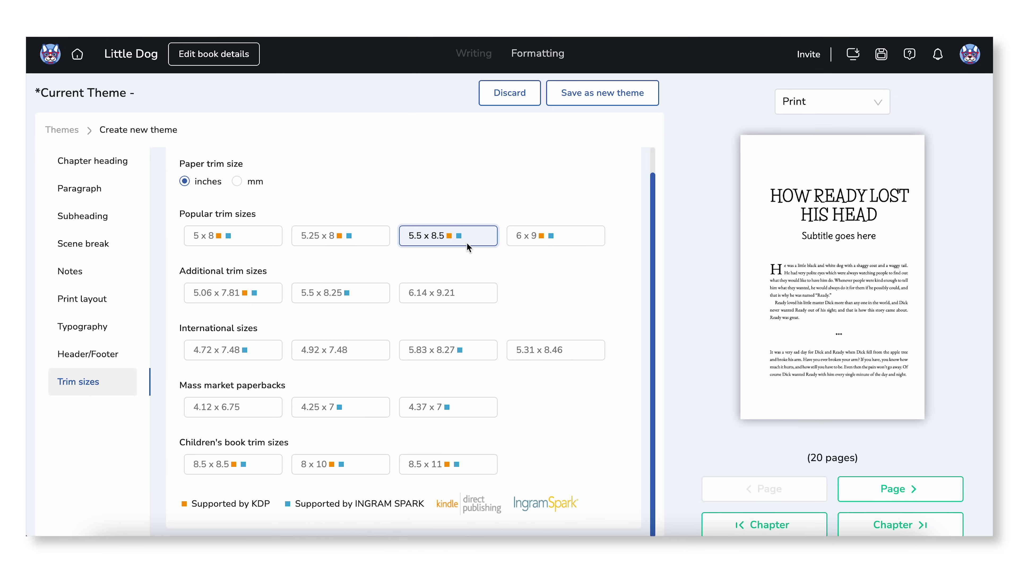
scroll(723, 353, down, 2)
click(887, 531)
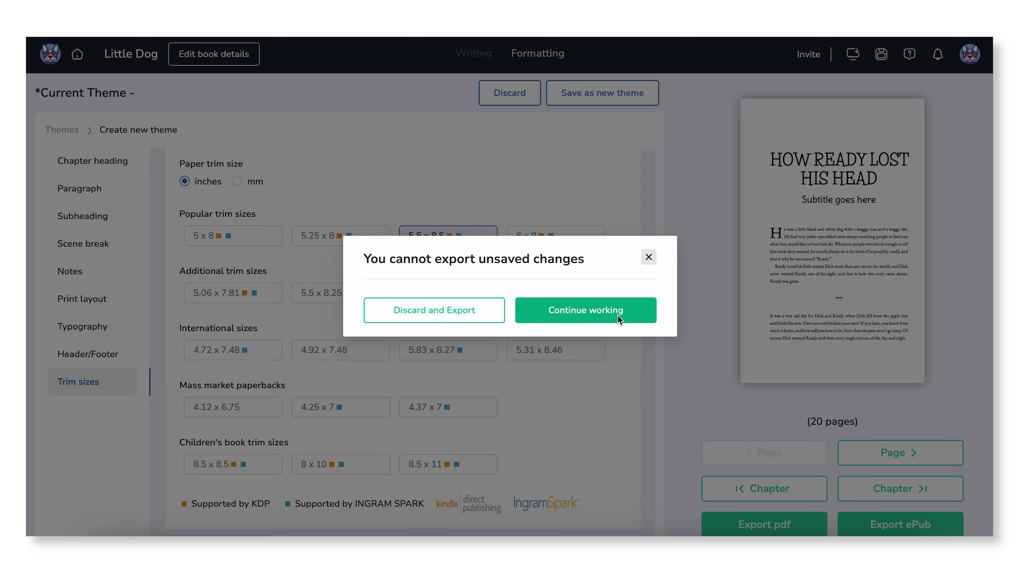
click(586, 313)
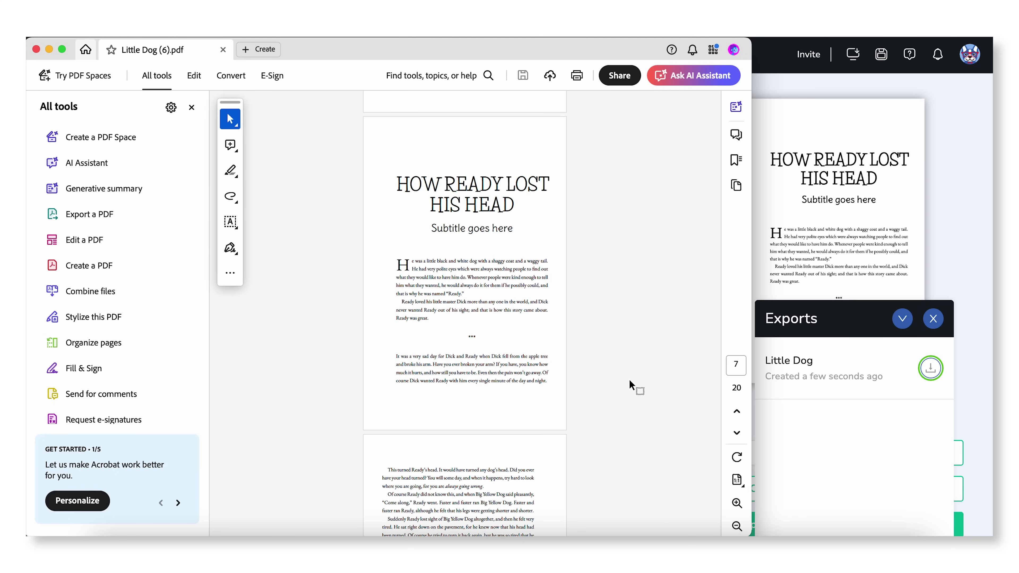
scroll(632, 386, down, 10)
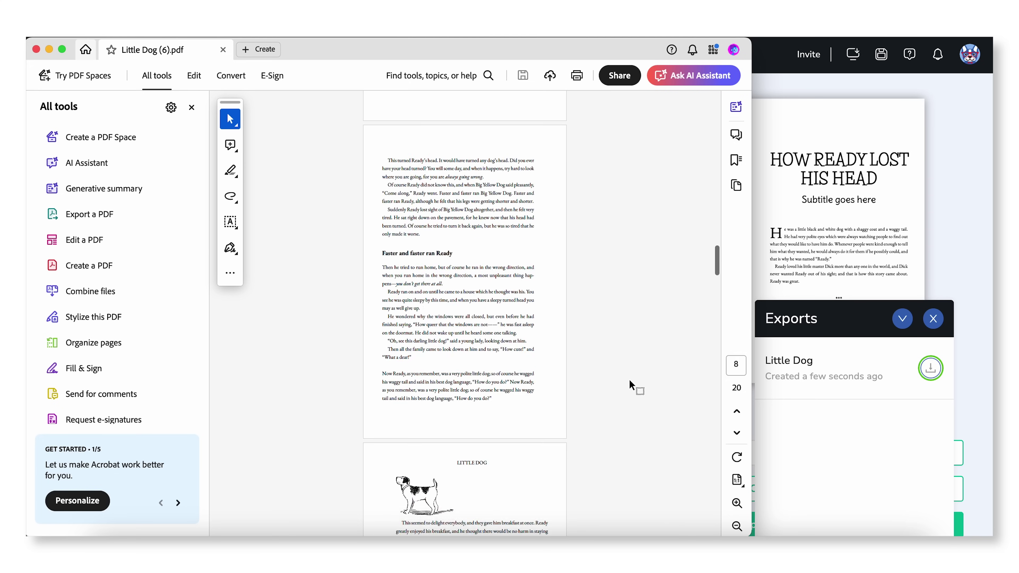